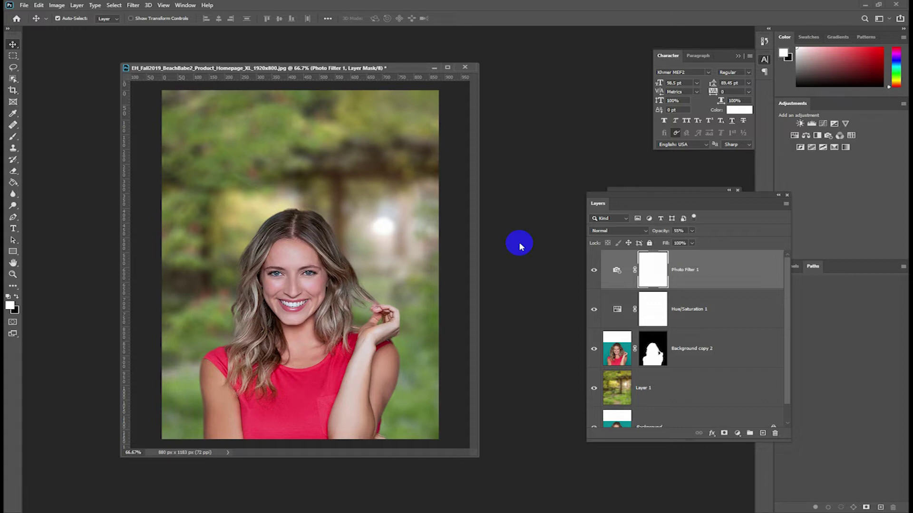
Reposition the composite window and duplicate the composite into its own floating window
{"action": "left_click_drag", "start_coordinate": [218, 71], "coordinate": [236, 64]}
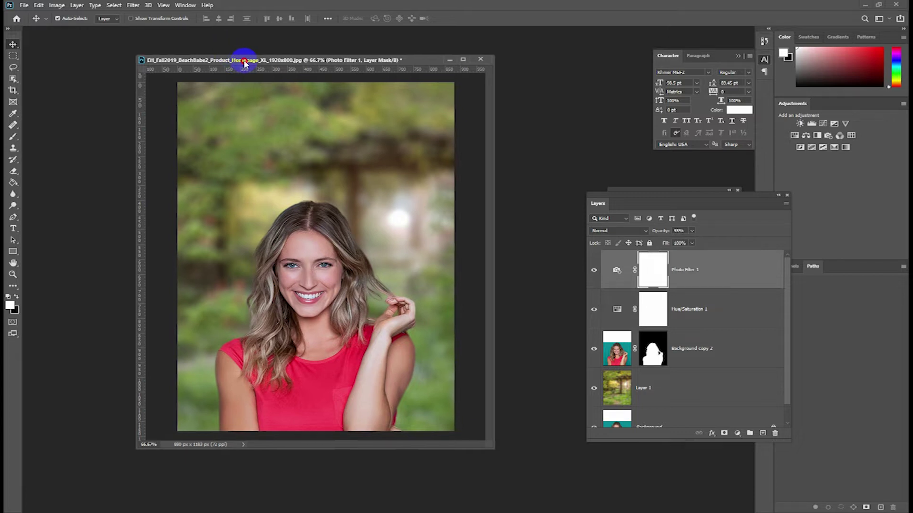
{"action": "left_click_drag", "start_coordinate": [237, 65], "coordinate": [239, 60]}
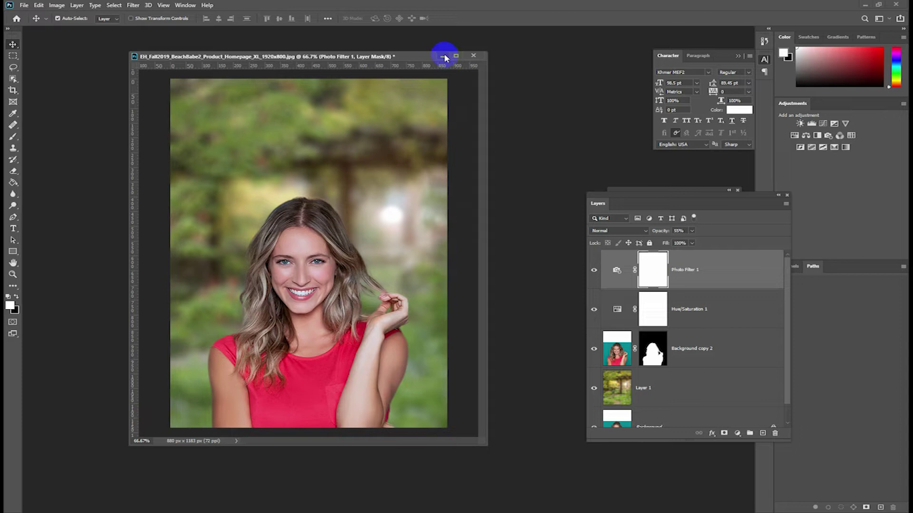
{"action": "right_click", "coordinate": [384, 55]}
{"action": "left_click", "coordinate": [401, 61]}
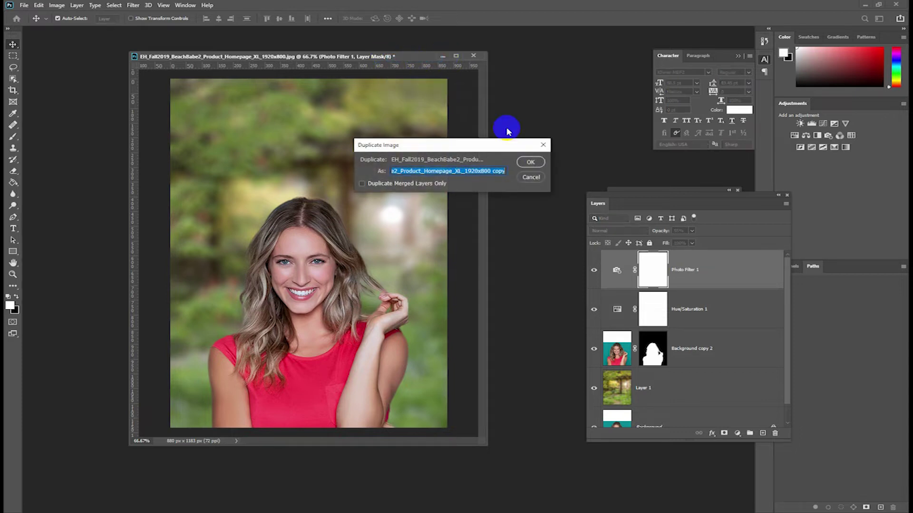
{"action": "left_click", "coordinate": [531, 162]}
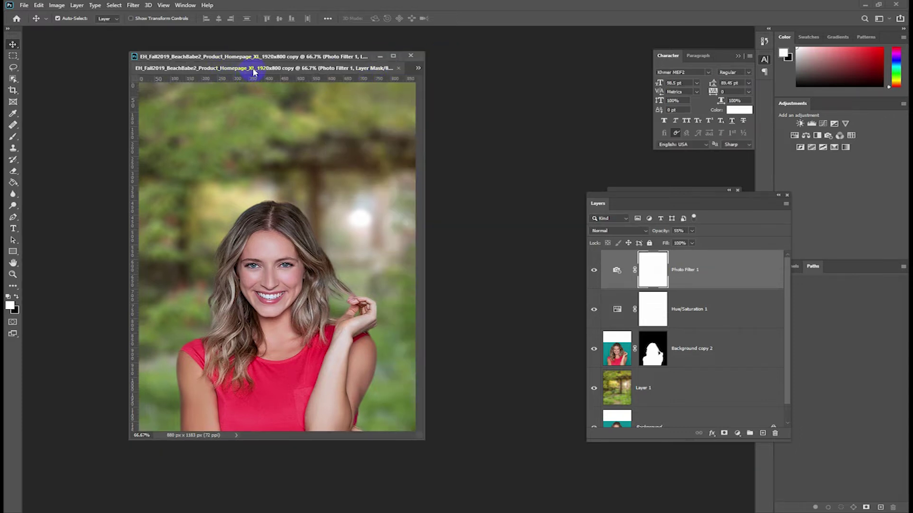
{"action": "left_click_drag", "start_coordinate": [253, 71], "coordinate": [299, 119]}
Close the original composite without saving and minimize the duplicate copy
{"action": "left_click", "coordinate": [394, 66]}
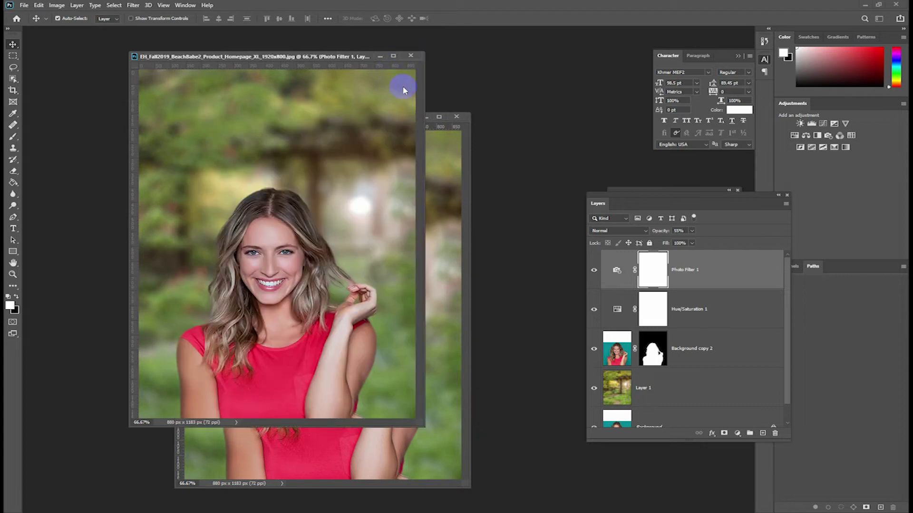
{"action": "left_click", "coordinate": [411, 56]}
{"action": "left_click", "coordinate": [447, 190]}
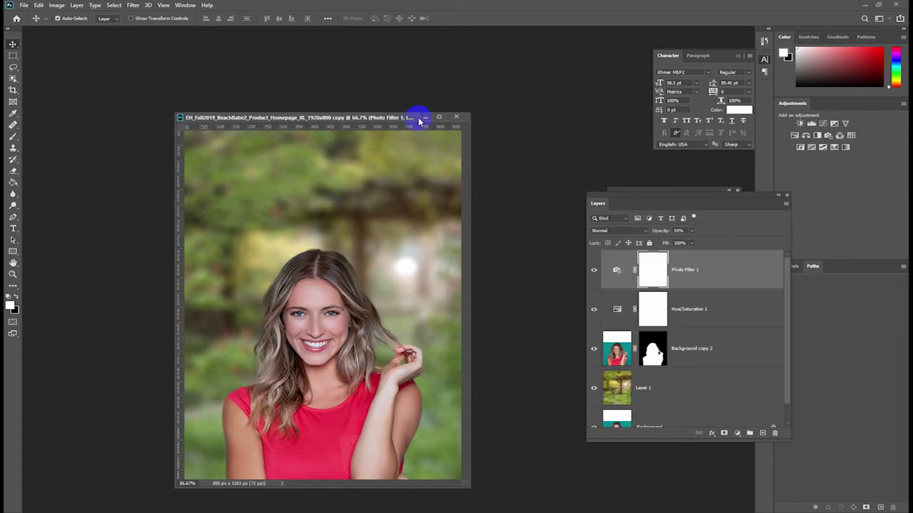
{"action": "left_click", "coordinate": [421, 119]}
{"action": "left_click", "coordinate": [24, 5]}
Open the BeachBabe2 jpg teal-background portrait photo
{"action": "key", "text": "Escape"}
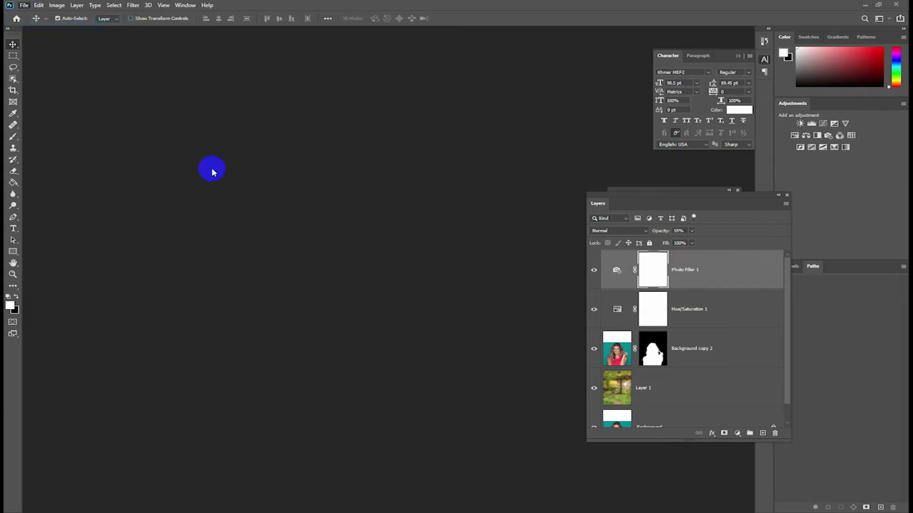
{"action": "double_click", "coordinate": [212, 172]}
{"action": "scroll", "coordinate": [294, 190], "scroll_direction": "down", "scroll_amount": 3}
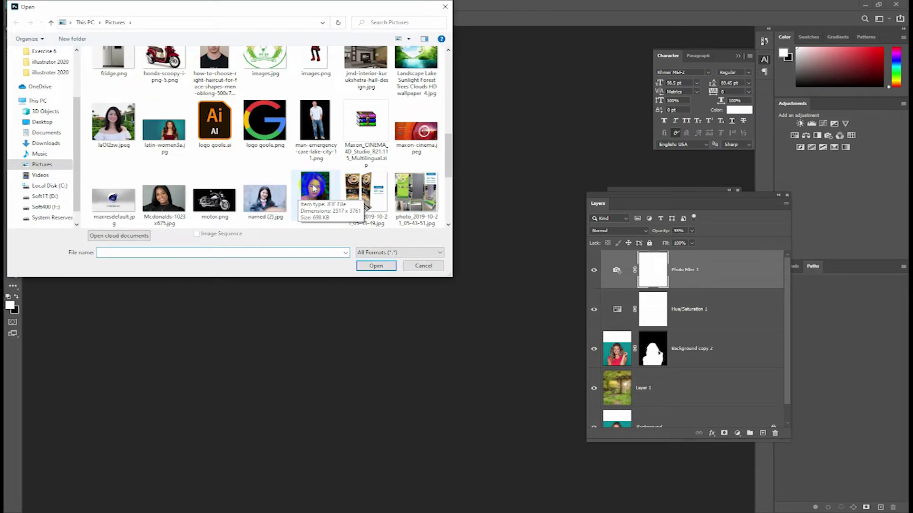
{"action": "scroll", "coordinate": [314, 188], "scroll_direction": "down", "scroll_amount": 5}
{"action": "left_click", "coordinate": [366, 190]}
{"action": "left_click", "coordinate": [375, 265]}
Float the portrait in its own taller window and minimize the composite copy
{"action": "mouse_move", "coordinate": [451, 135]}
{"action": "left_mouse_down"}
{"action": "mouse_move", "coordinate": [149, 203]}
{"action": "mouse_move", "coordinate": [143, 193]}
{"action": "left_mouse_up"}
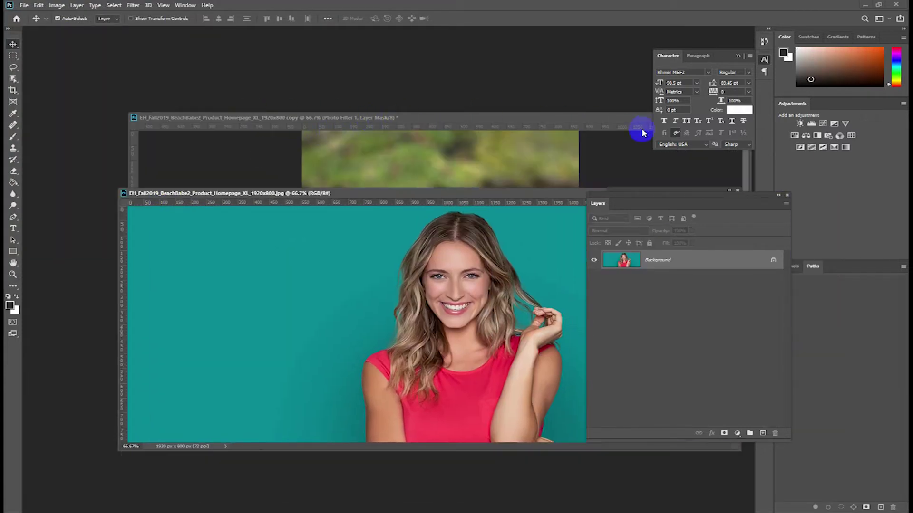
{"action": "left_click_drag", "start_coordinate": [642, 119], "coordinate": [489, 118]}
{"action": "left_click", "coordinate": [553, 117]}
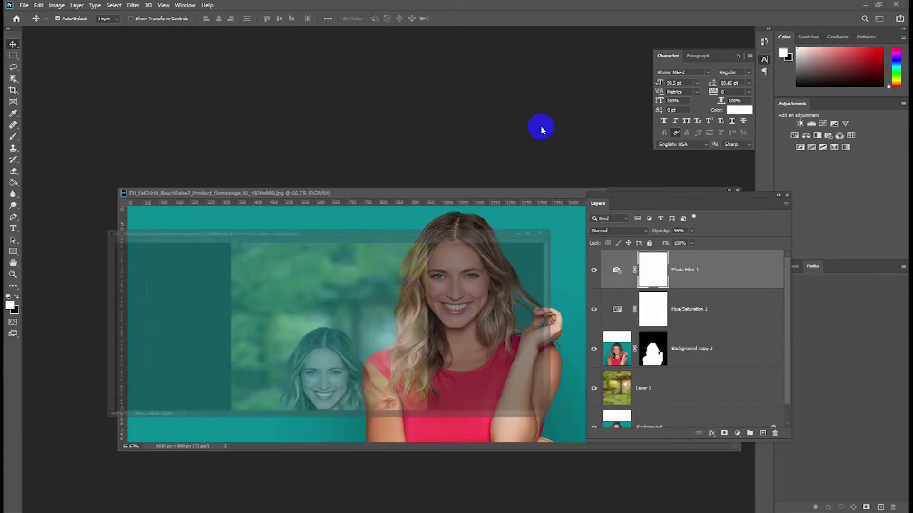
{"action": "left_click_drag", "start_coordinate": [438, 194], "coordinate": [349, 98]}
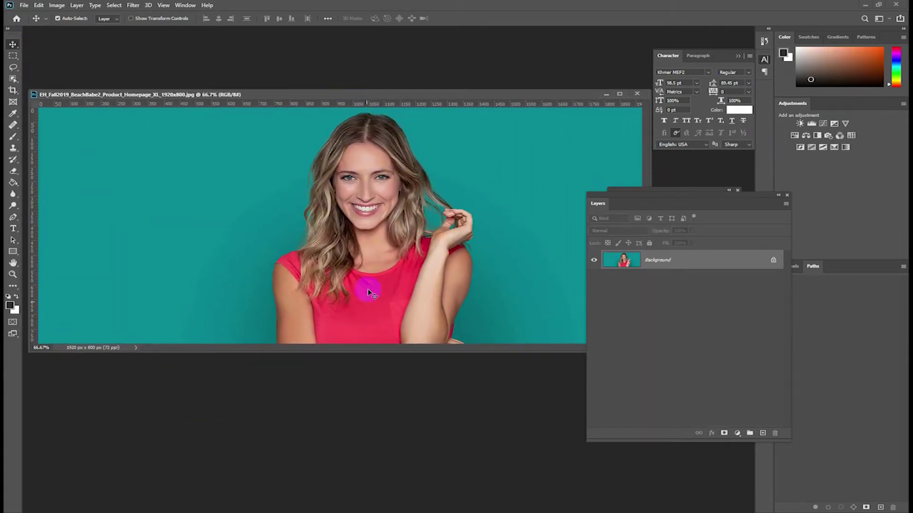
{"action": "left_click_drag", "start_coordinate": [354, 352], "coordinate": [360, 408]}
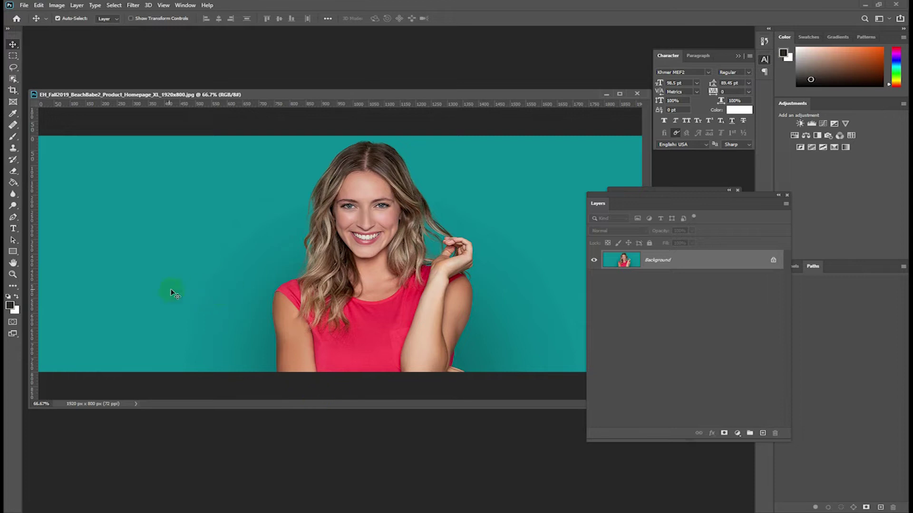
Set the background colour to the teal sampled from the photo's backdrop
{"action": "left_click", "coordinate": [14, 314]}
{"action": "left_click", "coordinate": [15, 311]}
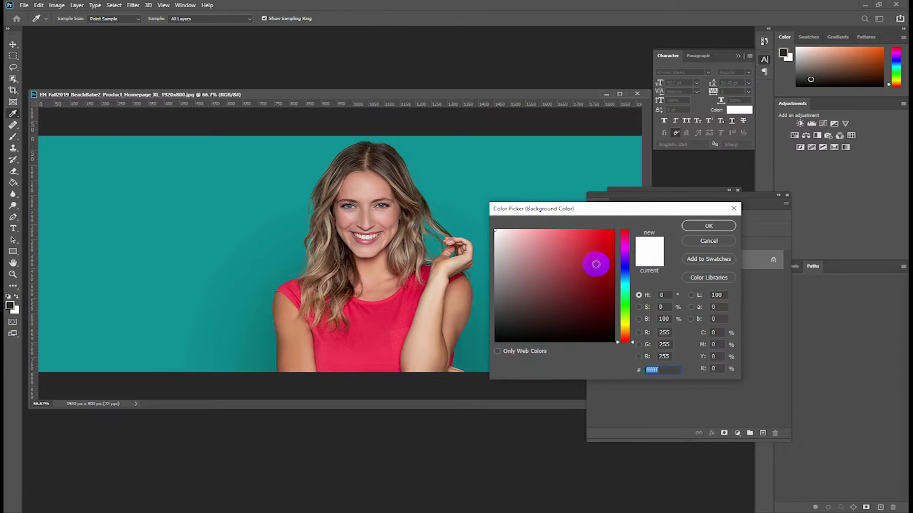
{"action": "left_click", "coordinate": [199, 266]}
{"action": "left_click", "coordinate": [697, 227]}
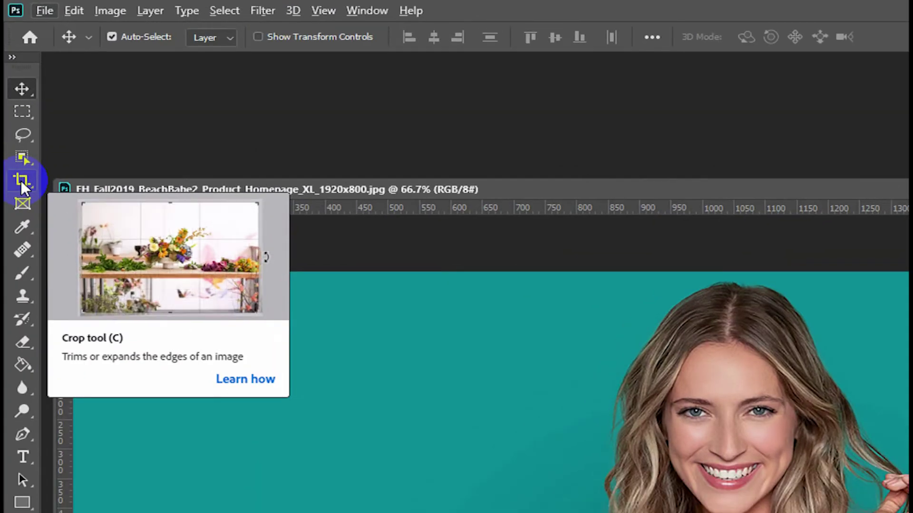
Select the Crop Tool with the W x H x Resolution preset and cleared dimensions
{"action": "left_click", "coordinate": [12, 92]}
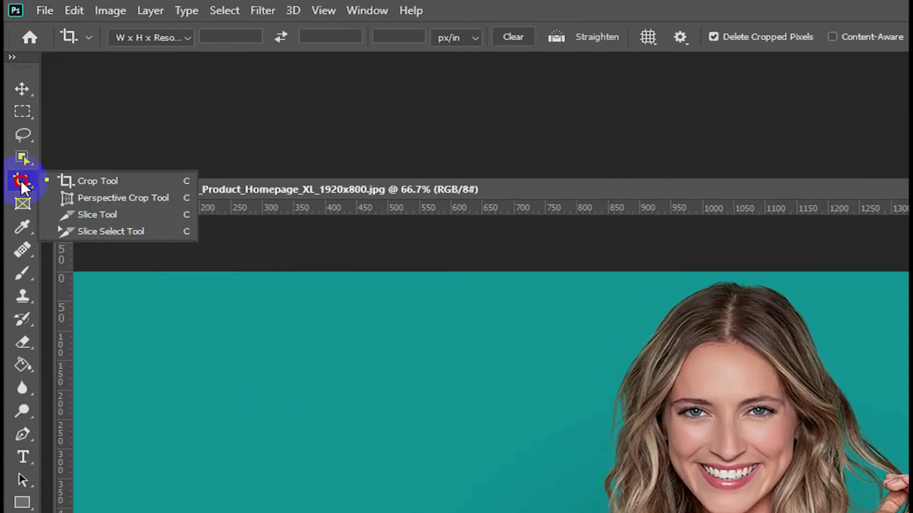
{"action": "left_click", "coordinate": [92, 181]}
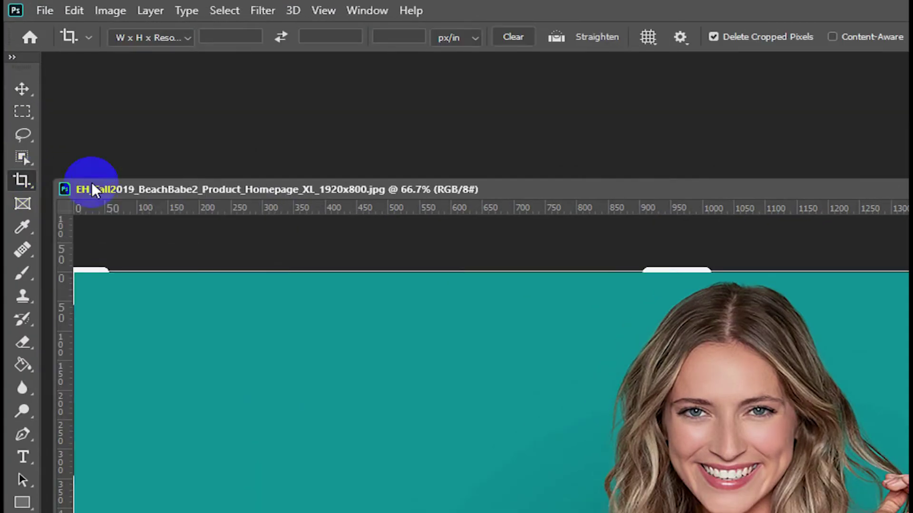
{"action": "left_click", "coordinate": [152, 38]}
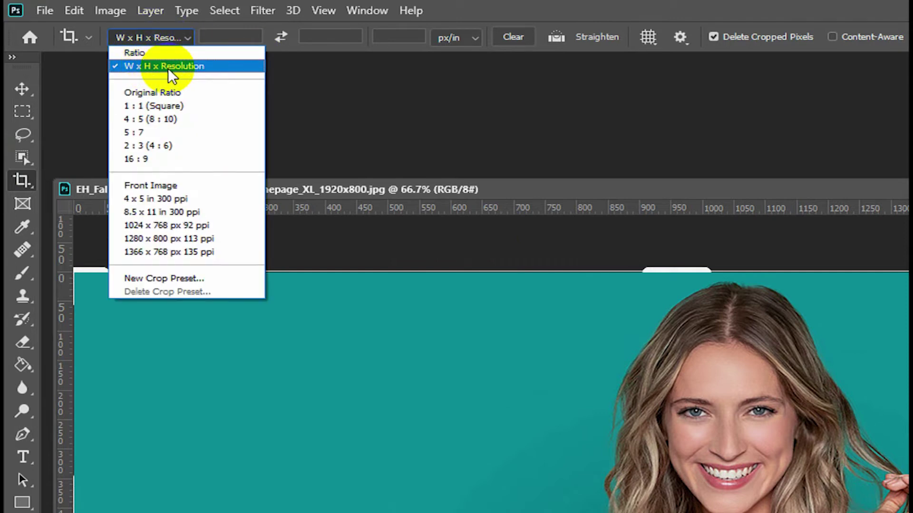
{"action": "left_click", "coordinate": [199, 67]}
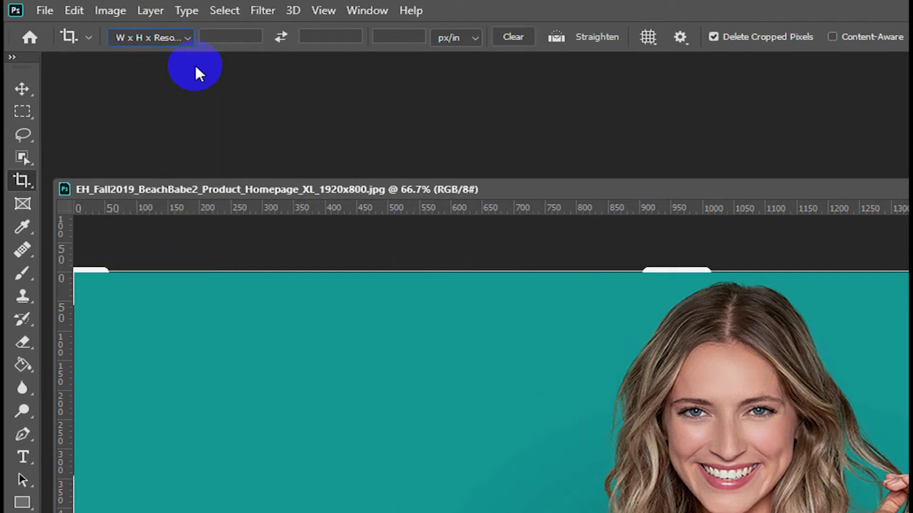
{"action": "left_click", "coordinate": [508, 36]}
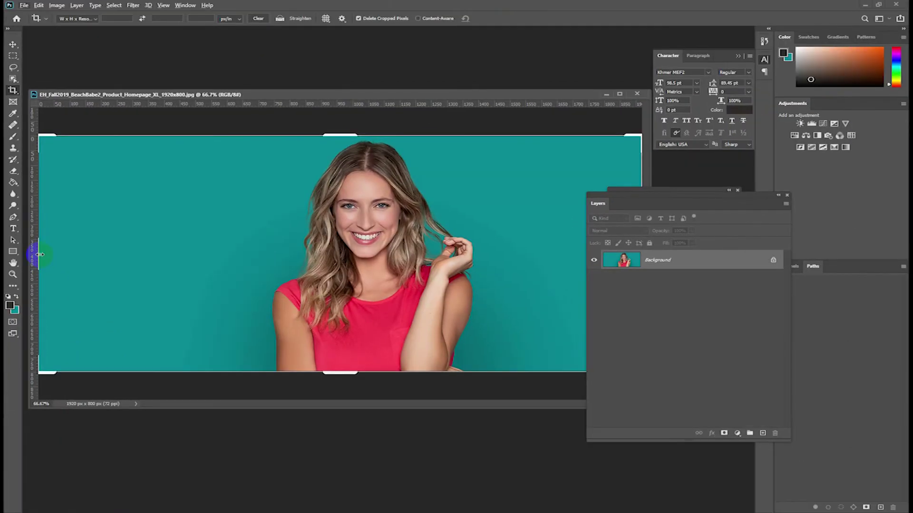
Crop the photo to a narrow 741 × 1190-pixel vertical frame with teal space above her head
{"action": "left_click_drag", "start_coordinate": [39, 253], "coordinate": [147, 251]}
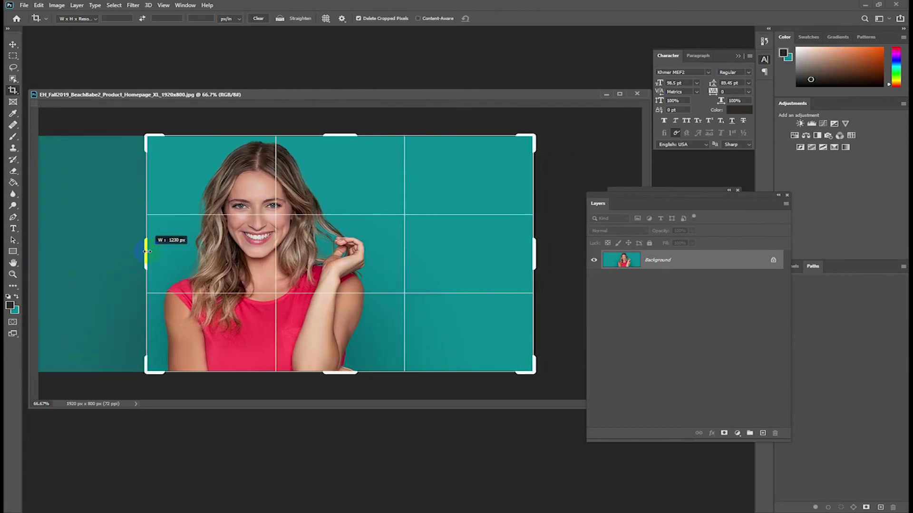
{"action": "left_click_drag", "start_coordinate": [534, 255], "coordinate": [460, 261]}
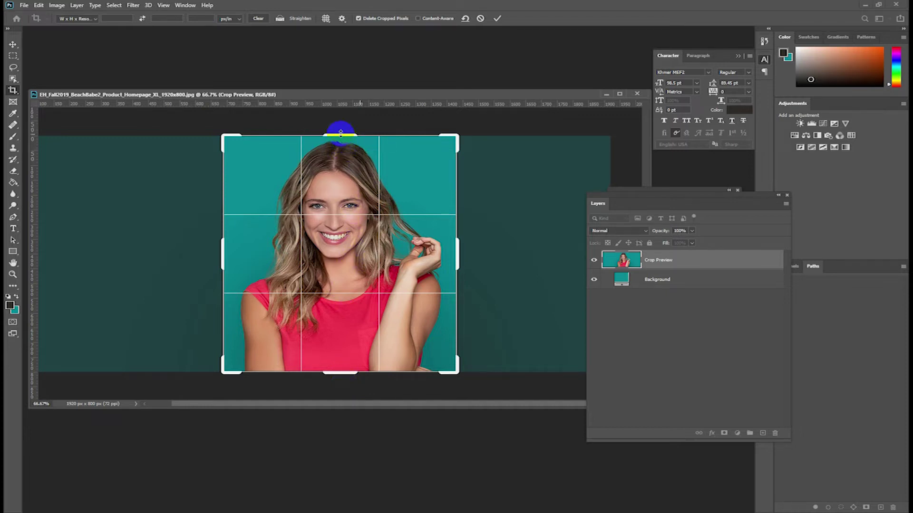
{"action": "mouse_move", "coordinate": [341, 135]}
{"action": "left_mouse_down"}
{"action": "mouse_move", "coordinate": [339, 144]}
{"action": "mouse_move", "coordinate": [338, 120]}
{"action": "left_mouse_up"}
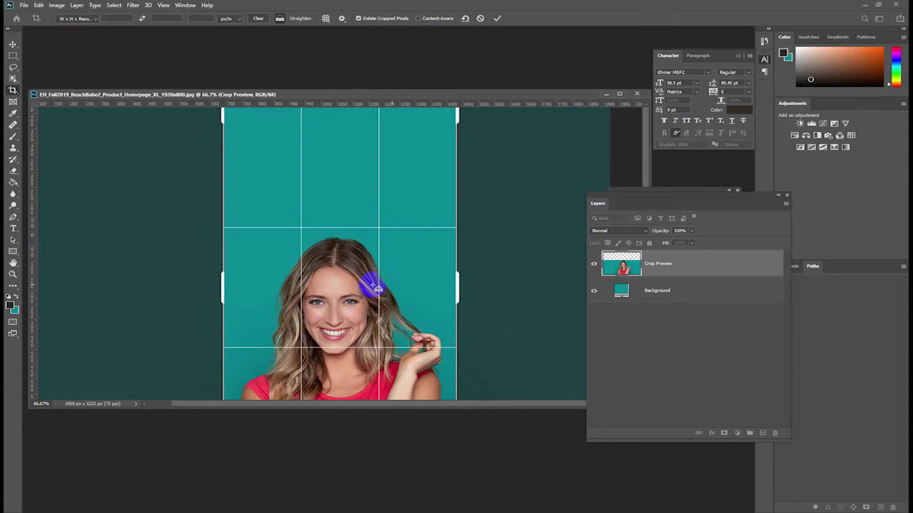
{"action": "key", "text": "ctrl+minus"}
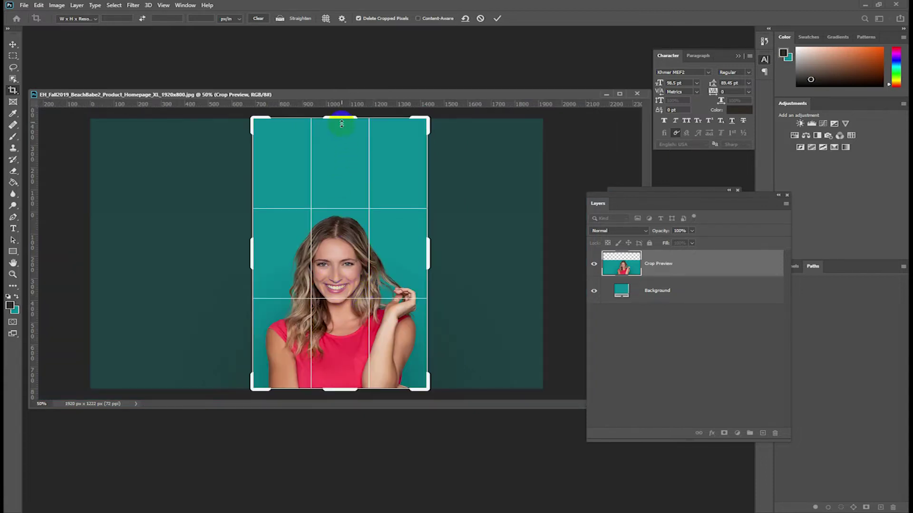
{"action": "left_click_drag", "start_coordinate": [341, 113], "coordinate": [341, 118]}
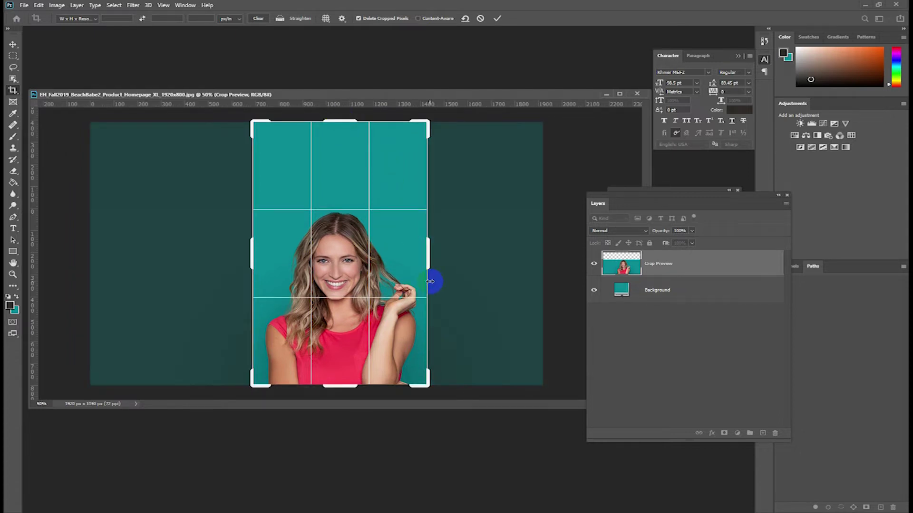
{"action": "left_click_drag", "start_coordinate": [429, 261], "coordinate": [428, 262]}
{"action": "left_click", "coordinate": [77, 19]}
{"action": "left_click", "coordinate": [82, 35]}
{"action": "left_click", "coordinate": [497, 19]}
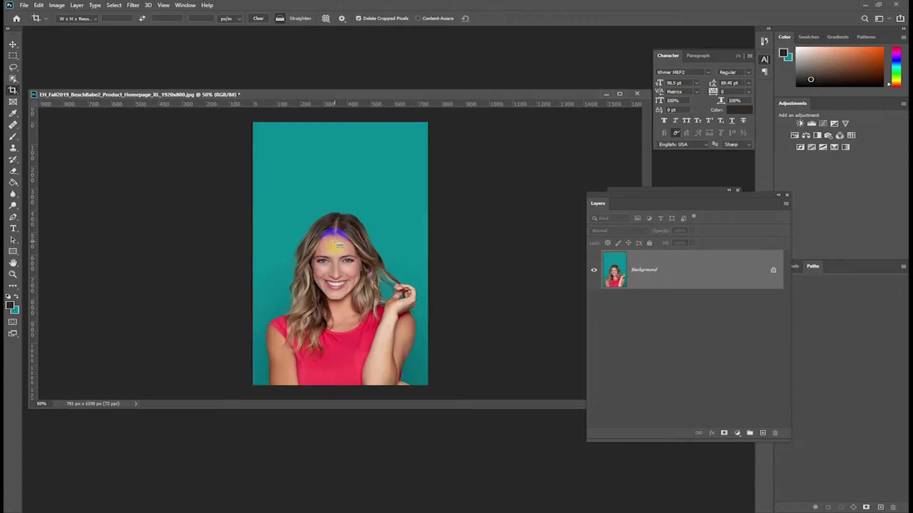
Undo the crop and set a 10 cm × 15 cm crop box using the W x H x Resolution preset
{"action": "key", "text": "ctrl+z"}
{"action": "left_click", "coordinate": [76, 19]}
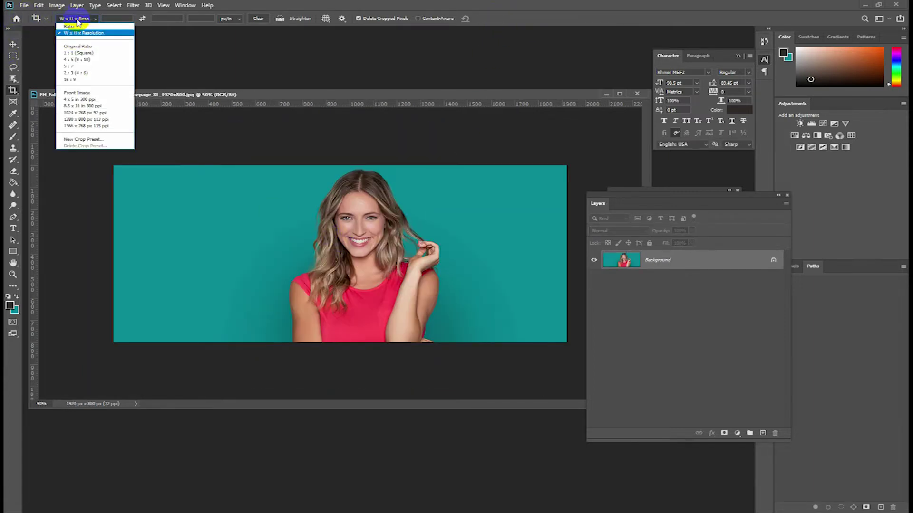
{"action": "left_click", "coordinate": [83, 33]}
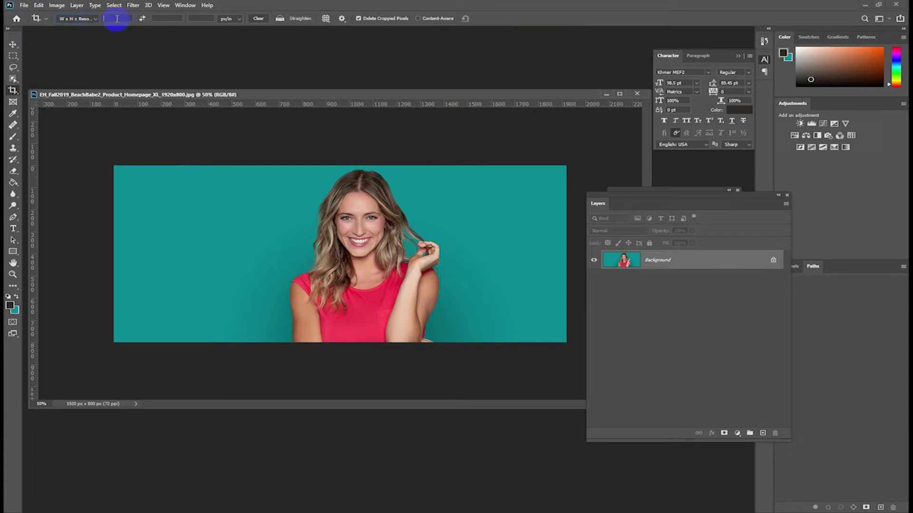
{"action": "left_click", "coordinate": [117, 19]}
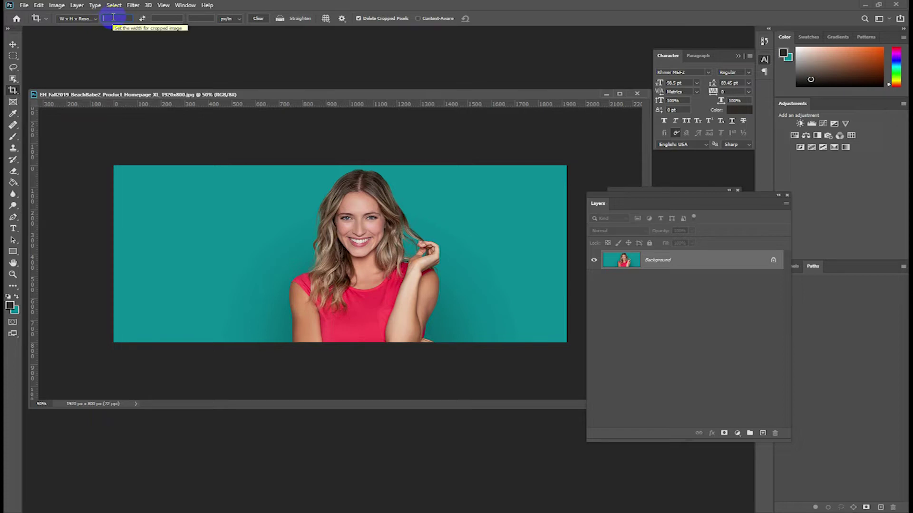
{"action": "type", "text": "10"}
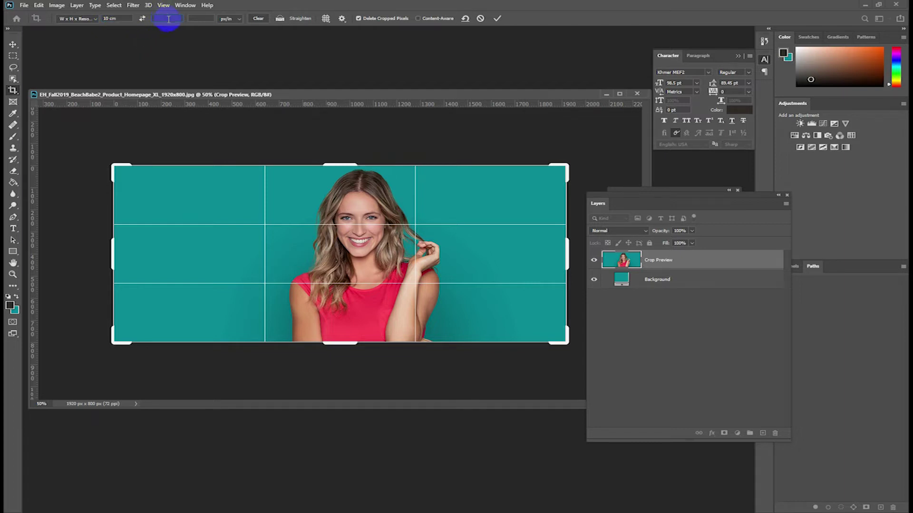
{"action": "type", "text": "15 c"}
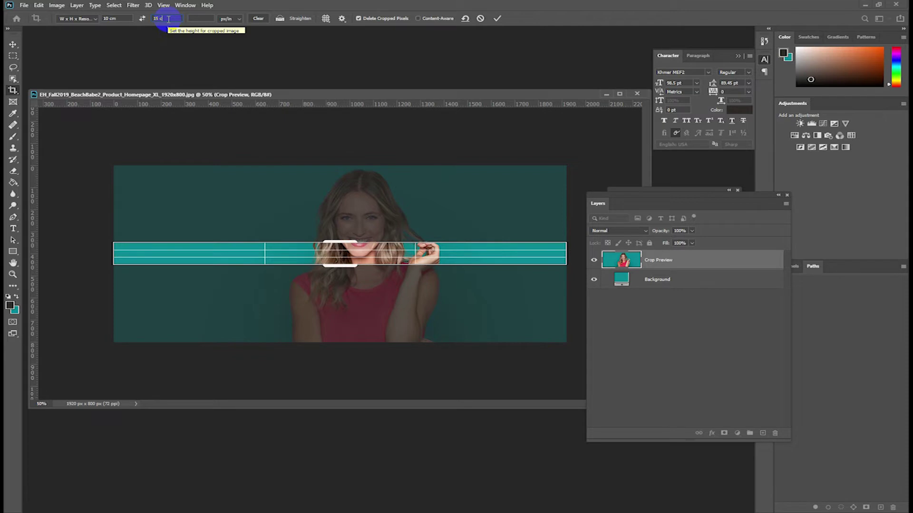
{"action": "key", "text": "Return"}
{"action": "left_click", "coordinate": [206, 19]}
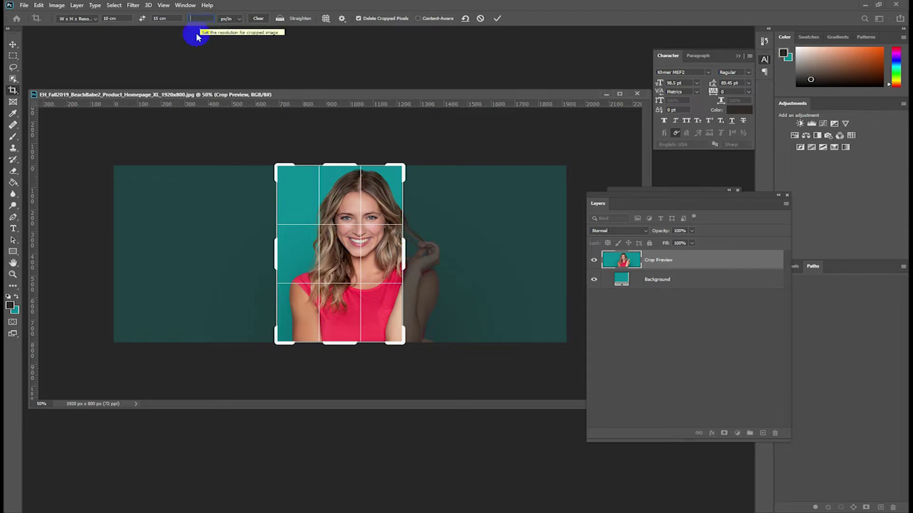
Shift the photo within the 10 × 15 crop and drag the corners outward, extending above her head
{"action": "left_click", "coordinate": [176, 18]}
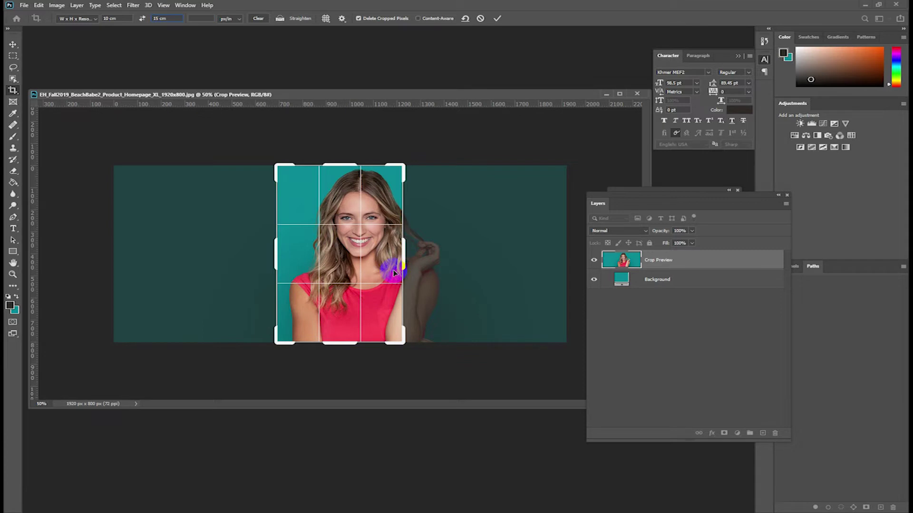
{"action": "mouse_move", "coordinate": [383, 272]}
{"action": "left_mouse_down"}
{"action": "mouse_move", "coordinate": [392, 272]}
{"action": "mouse_move", "coordinate": [363, 269]}
{"action": "left_mouse_up"}
{"action": "left_click_drag", "start_coordinate": [401, 168], "coordinate": [417, 154]}
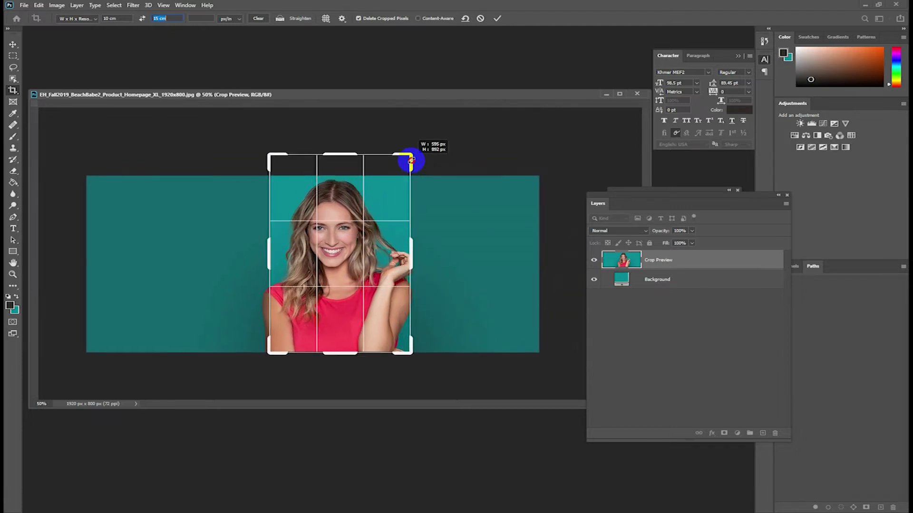
{"action": "left_click_drag", "start_coordinate": [265, 148], "coordinate": [255, 136]}
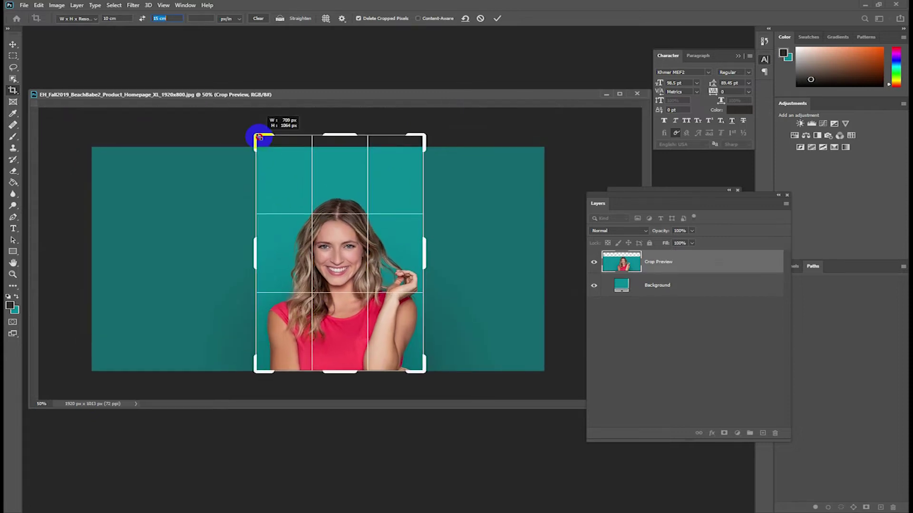
{"action": "left_click_drag", "start_coordinate": [426, 154], "coordinate": [427, 135]}
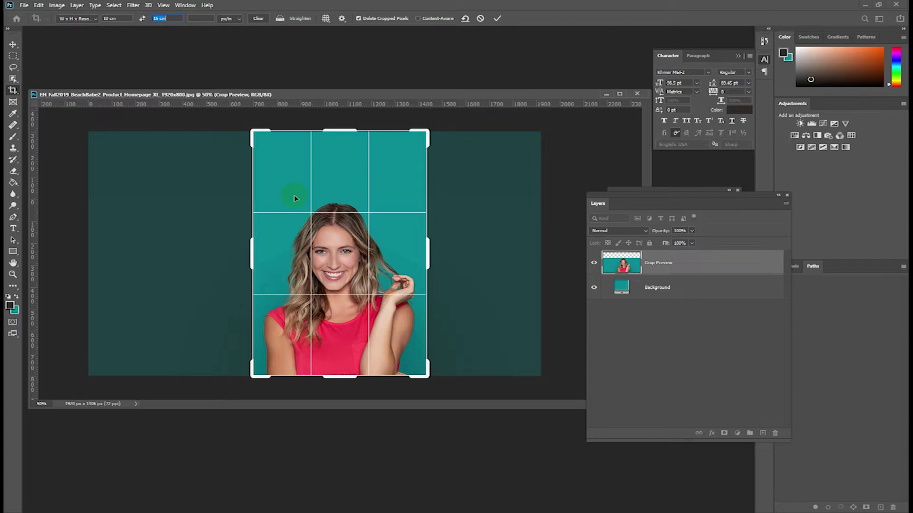
{"action": "left_click", "coordinate": [423, 133]}
{"action": "left_click_drag", "start_coordinate": [423, 133], "coordinate": [417, 140]}
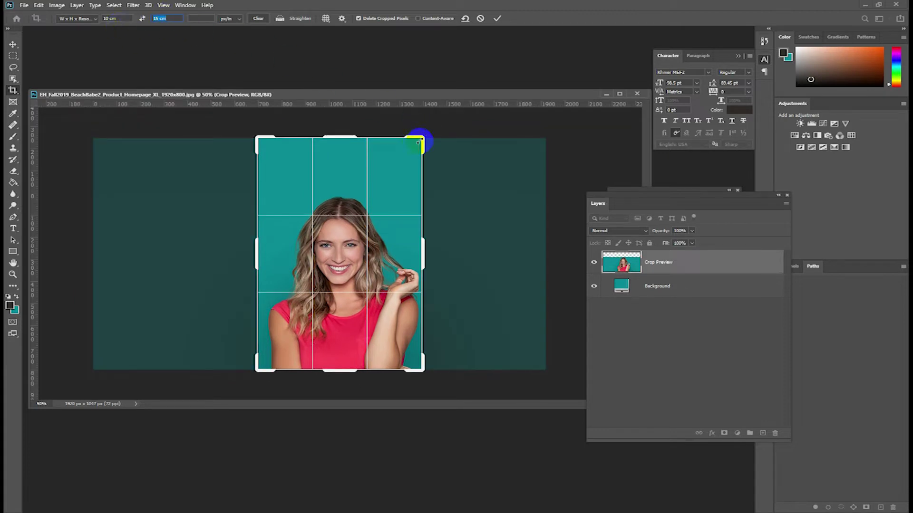
{"action": "left_click_drag", "start_coordinate": [418, 142], "coordinate": [425, 134]}
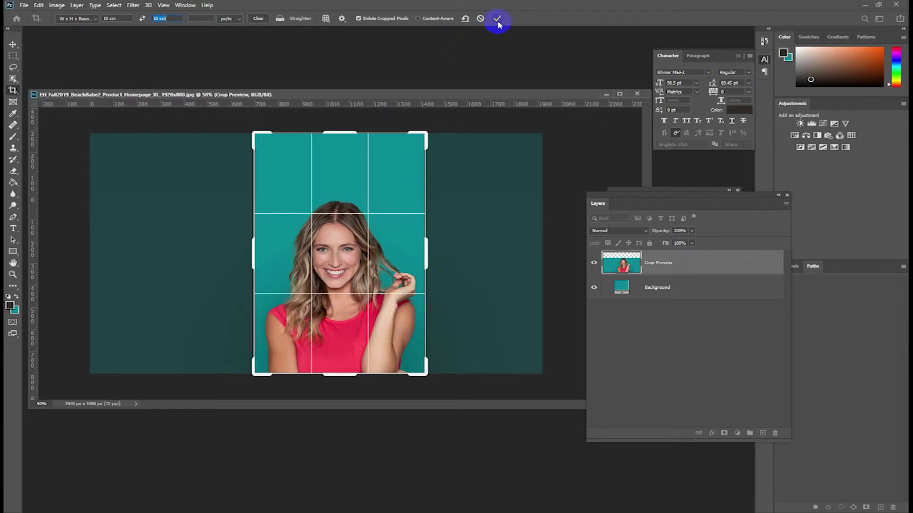
{"action": "left_click", "coordinate": [201, 18]}
Commit the crop to a 725 × 1088-pixel portrait and switch to the Move tool
{"action": "left_click", "coordinate": [498, 19]}
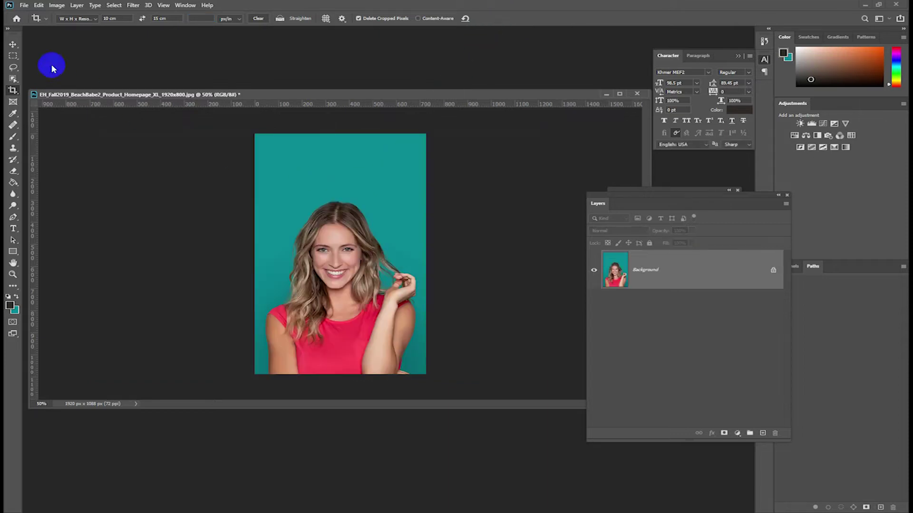
{"action": "left_click", "coordinate": [13, 45]}
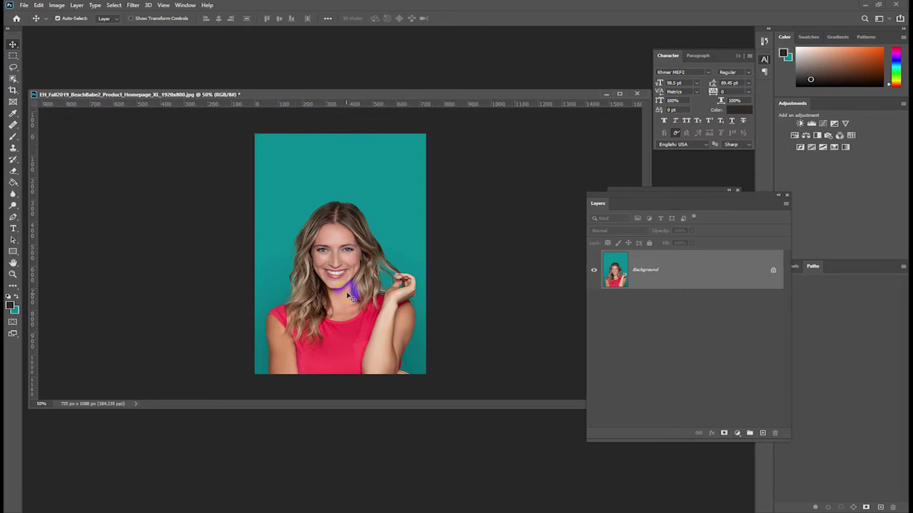
Duplicate the Background layer as 'Background copy', reselect Background, and start File > Open
{"action": "left_click", "coordinate": [711, 282]}
{"action": "left_click_drag", "start_coordinate": [711, 281], "coordinate": [763, 433]}
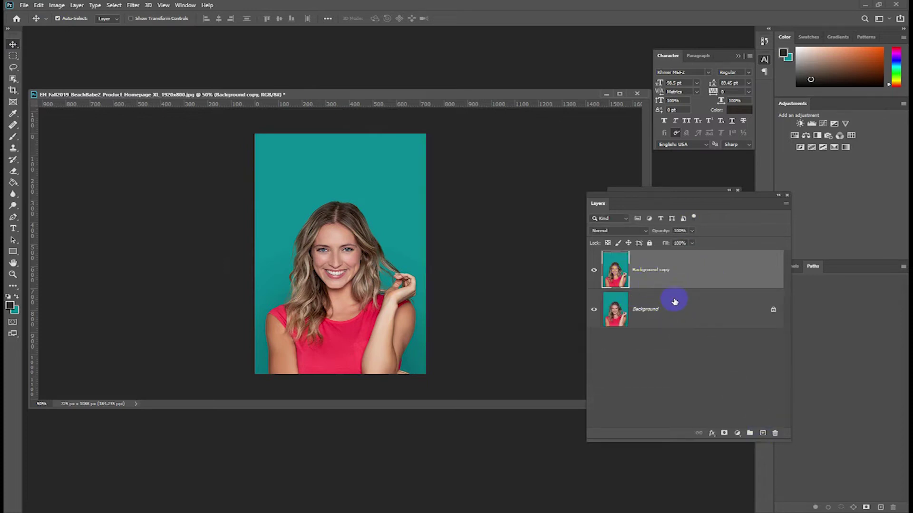
{"action": "left_click", "coordinate": [658, 308]}
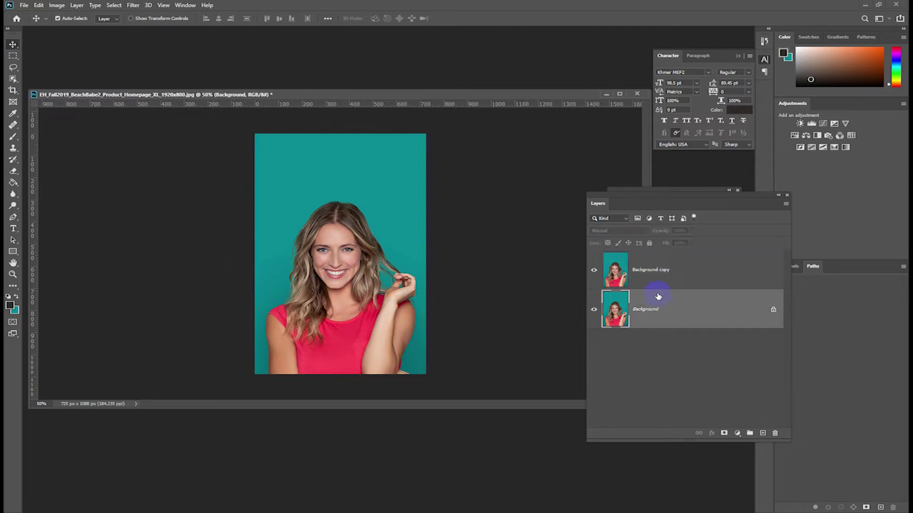
{"action": "left_click", "coordinate": [655, 284]}
{"action": "left_click", "coordinate": [648, 299]}
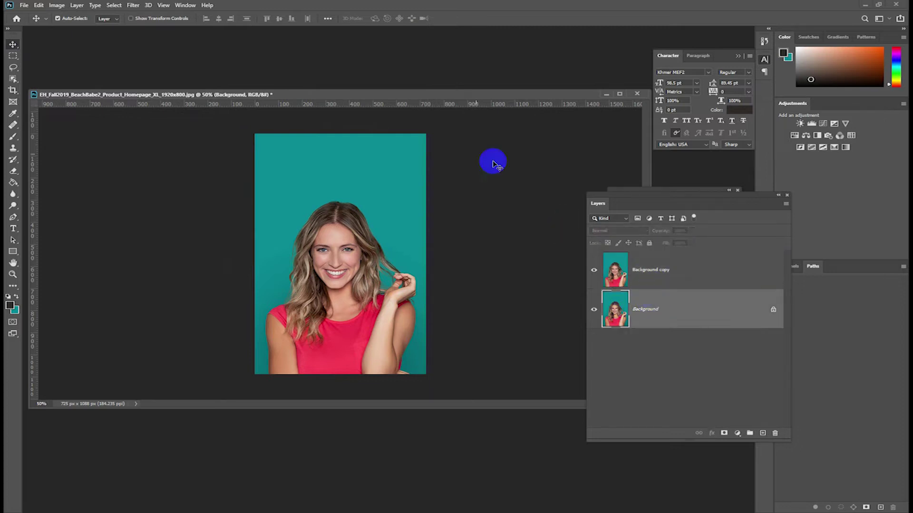
{"action": "left_click", "coordinate": [24, 5]}
{"action": "left_click", "coordinate": [31, 18]}
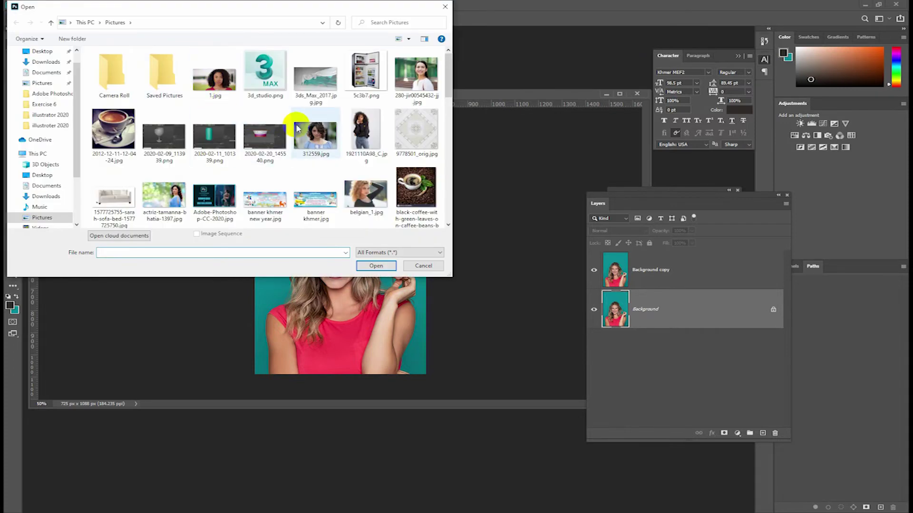
Open the green garden JPG from the Pictures folder
{"action": "scroll", "coordinate": [297, 131], "scroll_direction": "down", "scroll_amount": 2}
{"action": "scroll", "coordinate": [296, 141], "scroll_direction": "down", "scroll_amount": 3}
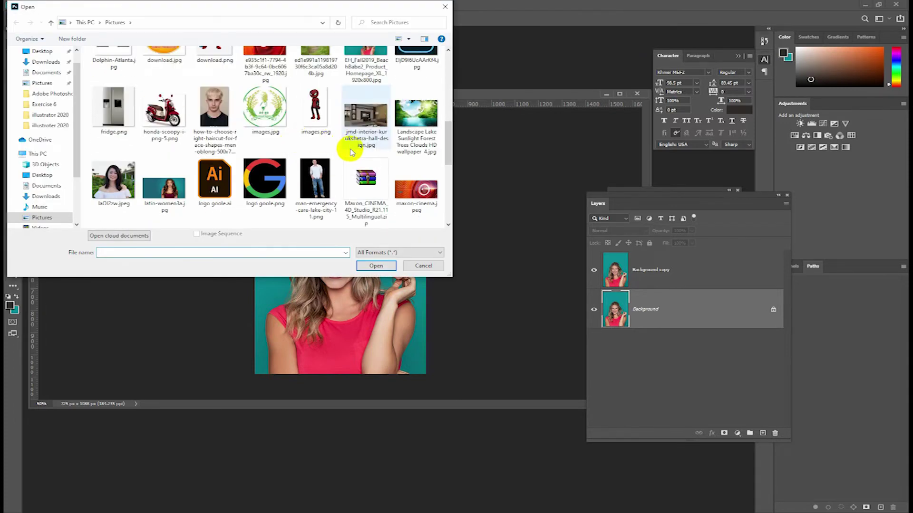
{"action": "scroll", "coordinate": [350, 146], "scroll_direction": "down", "scroll_amount": 3}
{"action": "scroll", "coordinate": [352, 161], "scroll_direction": "down", "scroll_amount": 2}
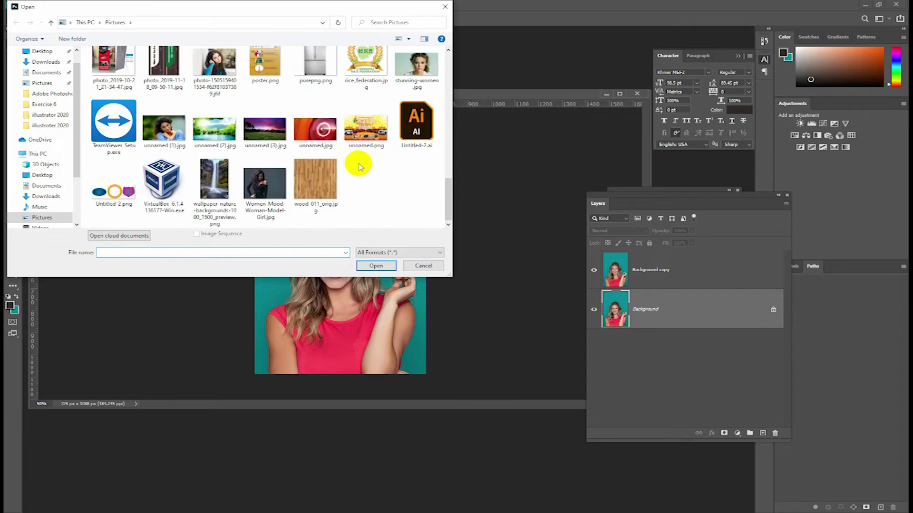
{"action": "scroll", "coordinate": [356, 176], "scroll_direction": "up", "scroll_amount": 2}
{"action": "scroll", "coordinate": [357, 179], "scroll_direction": "up", "scroll_amount": 3}
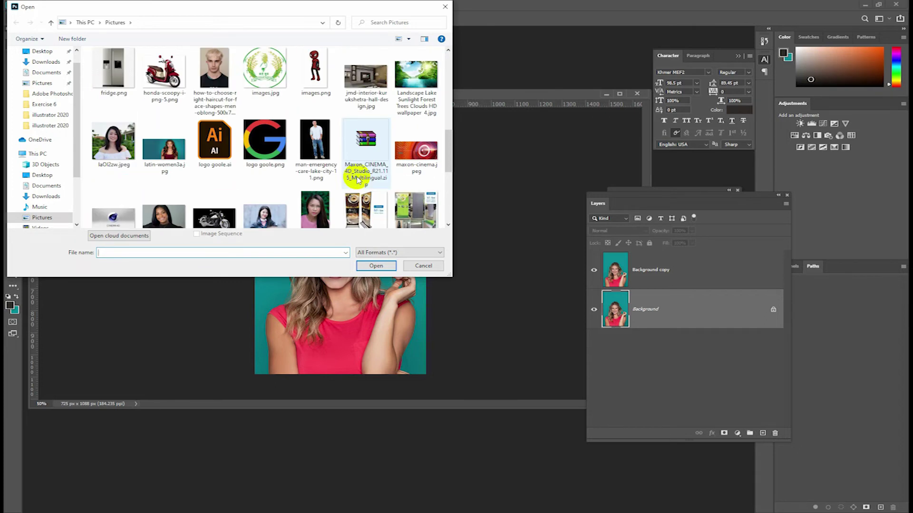
{"action": "scroll", "coordinate": [352, 175], "scroll_direction": "up", "scroll_amount": 1}
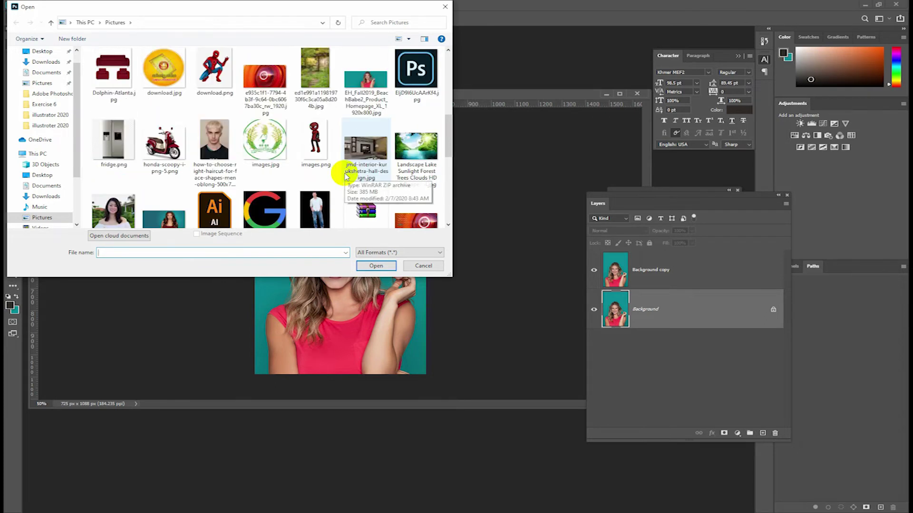
{"action": "left_click", "coordinate": [315, 95]}
{"action": "left_click", "coordinate": [376, 266]}
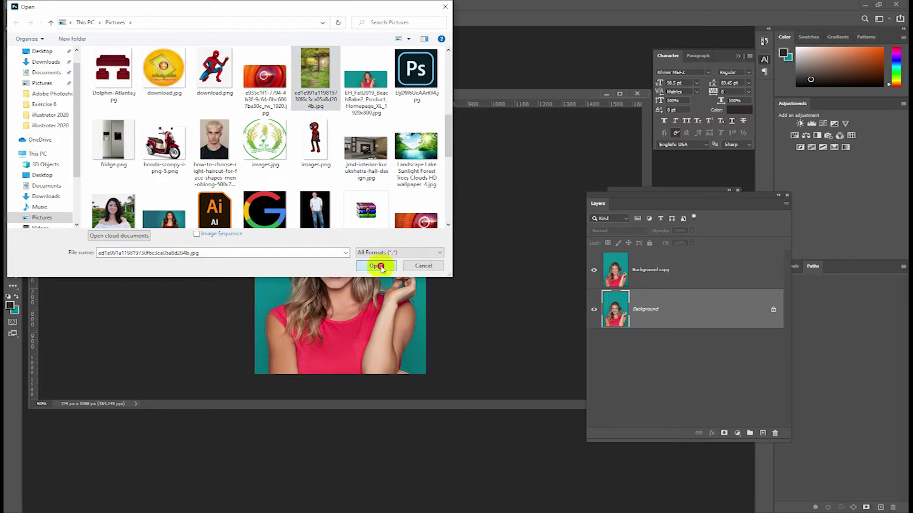
Drag the garden image into the woman's document as Layer 1, then close the garden file
{"action": "mouse_move", "coordinate": [306, 118]}
{"action": "left_mouse_down"}
{"action": "mouse_move", "coordinate": [248, 96]}
{"action": "mouse_move", "coordinate": [401, 67]}
{"action": "mouse_move", "coordinate": [447, 70]}
{"action": "left_mouse_up"}
{"action": "mouse_move", "coordinate": [438, 165]}
{"action": "left_mouse_down"}
{"action": "mouse_move", "coordinate": [119, 197]}
{"action": "mouse_move", "coordinate": [126, 198]}
{"action": "left_mouse_up"}
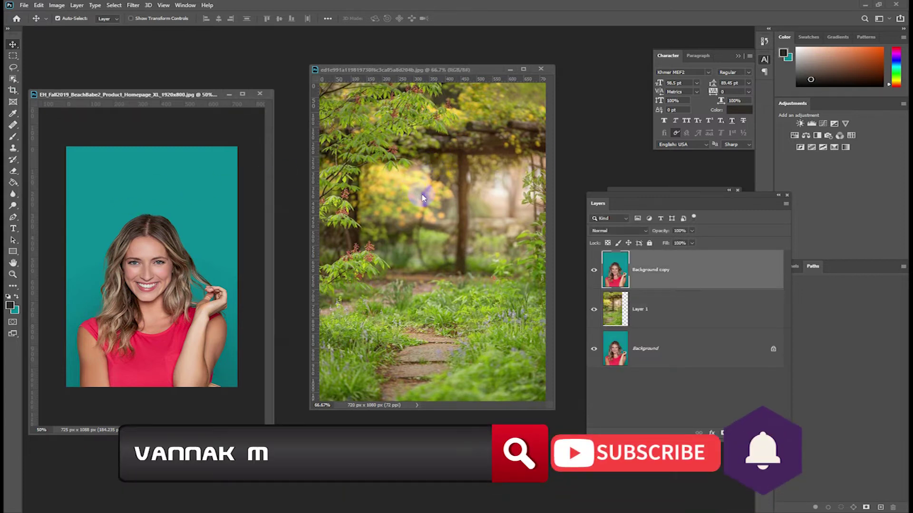
{"action": "left_click", "coordinate": [517, 135]}
{"action": "left_click", "coordinate": [510, 70]}
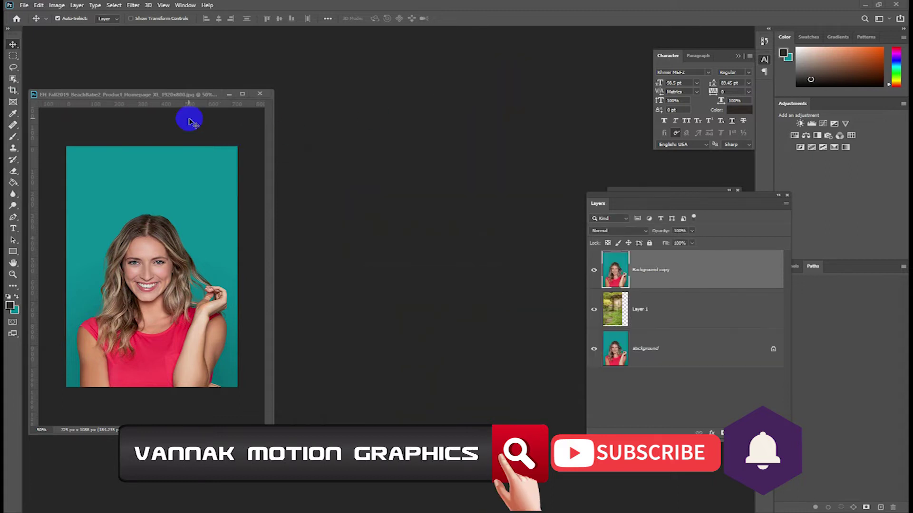
Center the woman's document window and pick the object-selection tool from the selection variants
{"action": "left_click_drag", "start_coordinate": [184, 99], "coordinate": [316, 94]}
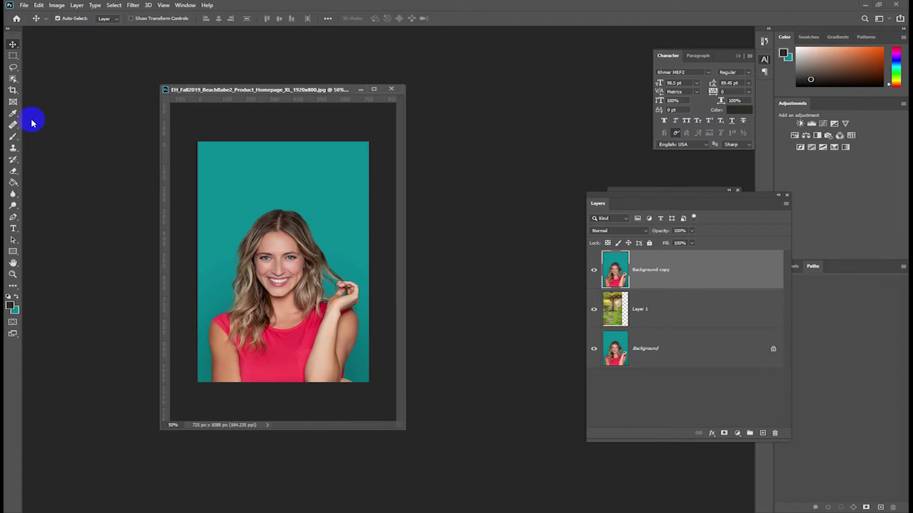
{"action": "left_click_drag", "start_coordinate": [211, 350], "coordinate": [219, 326]}
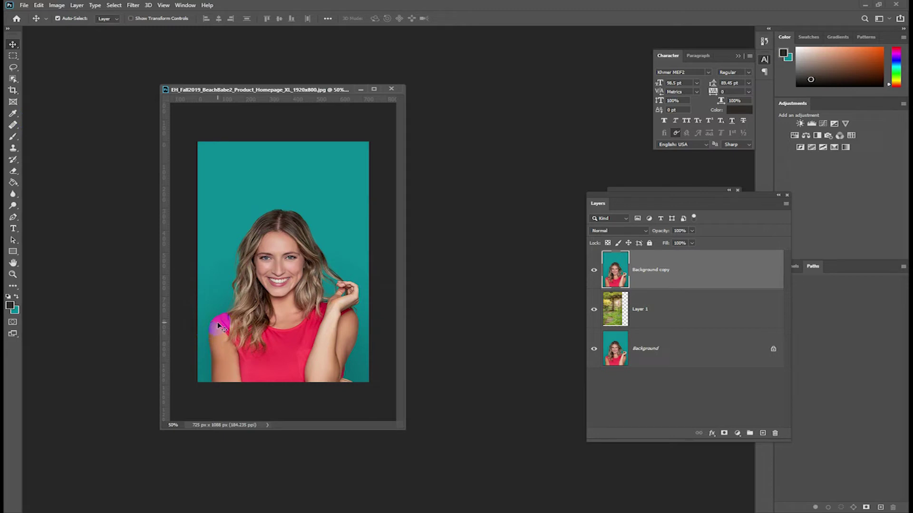
{"action": "left_click", "coordinate": [214, 331]}
{"action": "left_click", "coordinate": [204, 359]}
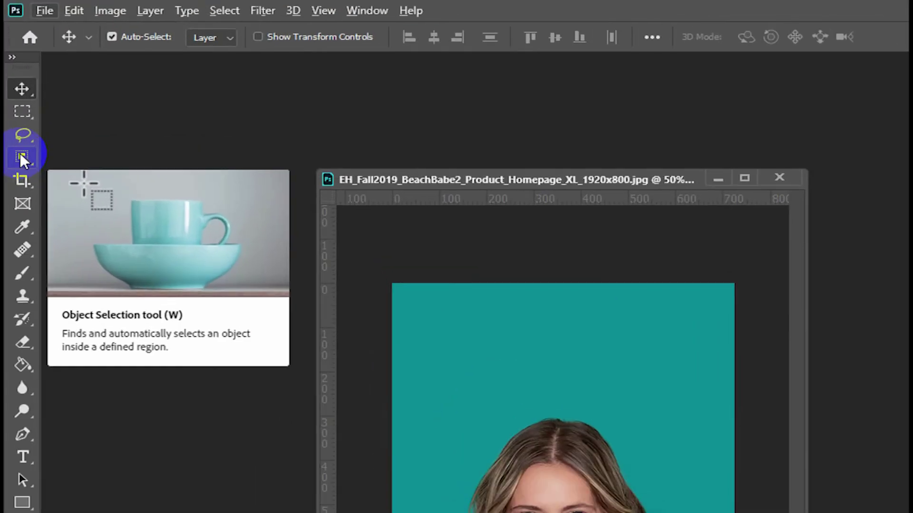
Select the woman by drawing a box around her with the Object Selection Tool in Rectangle mode
{"action": "left_click", "coordinate": [18, 127]}
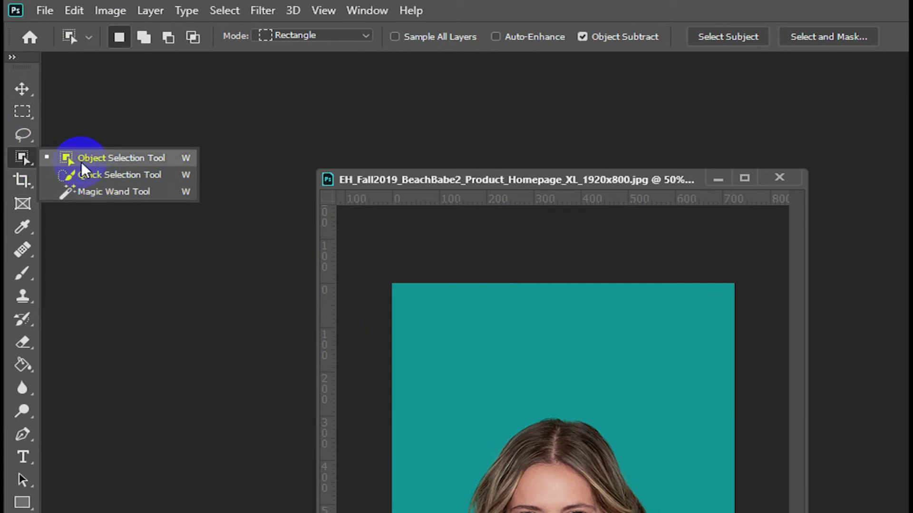
{"action": "left_click", "coordinate": [106, 158]}
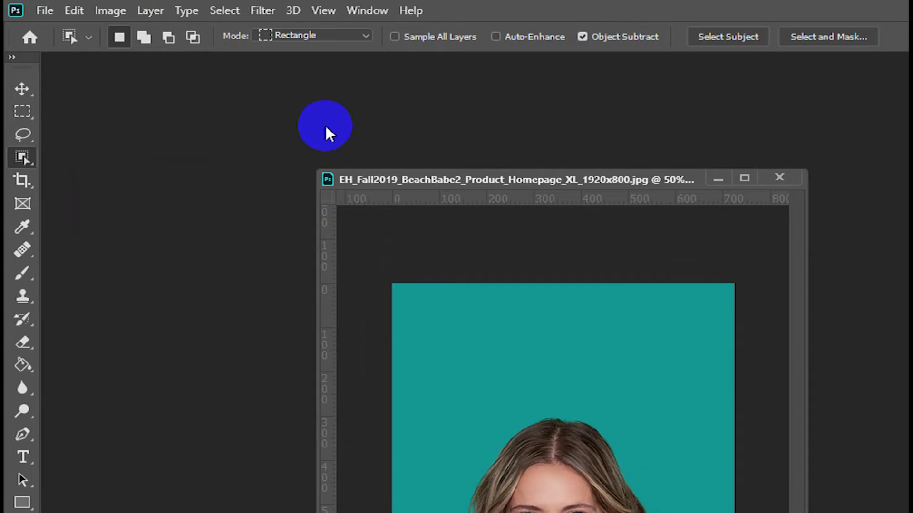
{"action": "left_click", "coordinate": [319, 37]}
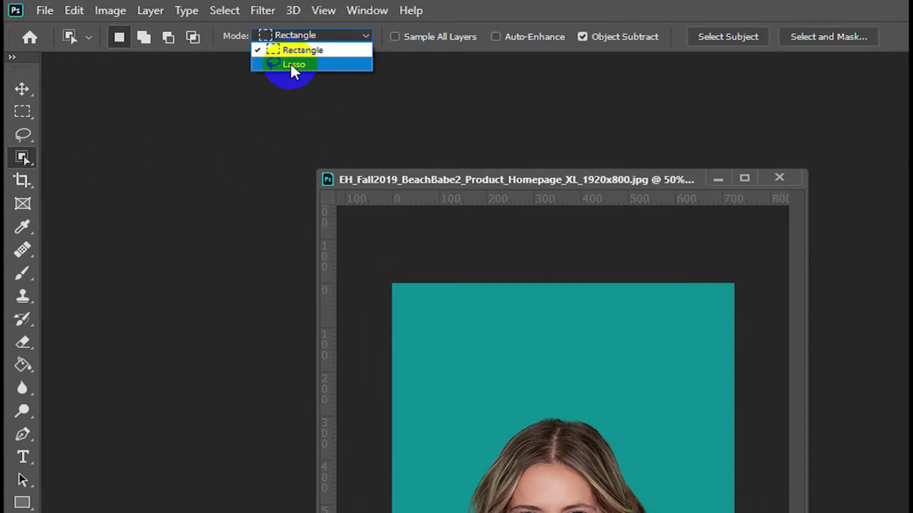
{"action": "left_click", "coordinate": [295, 51]}
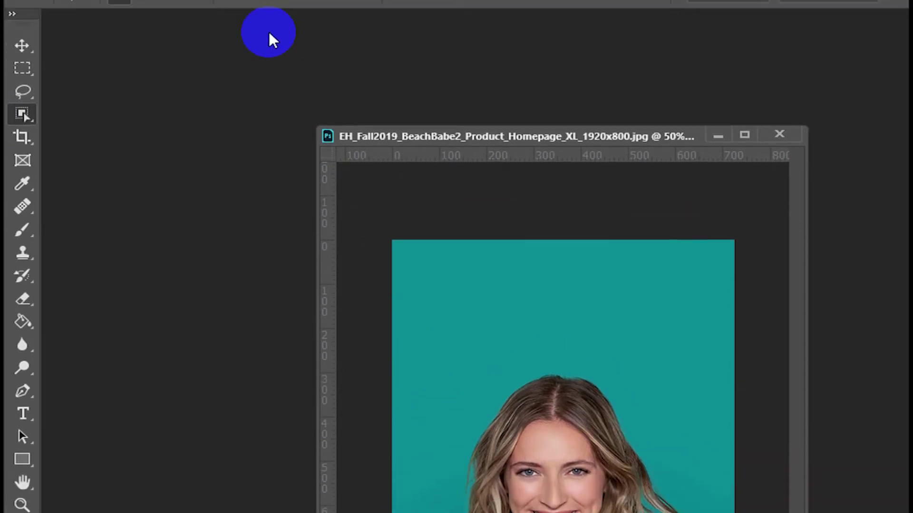
{"action": "left_click", "coordinate": [284, 39]}
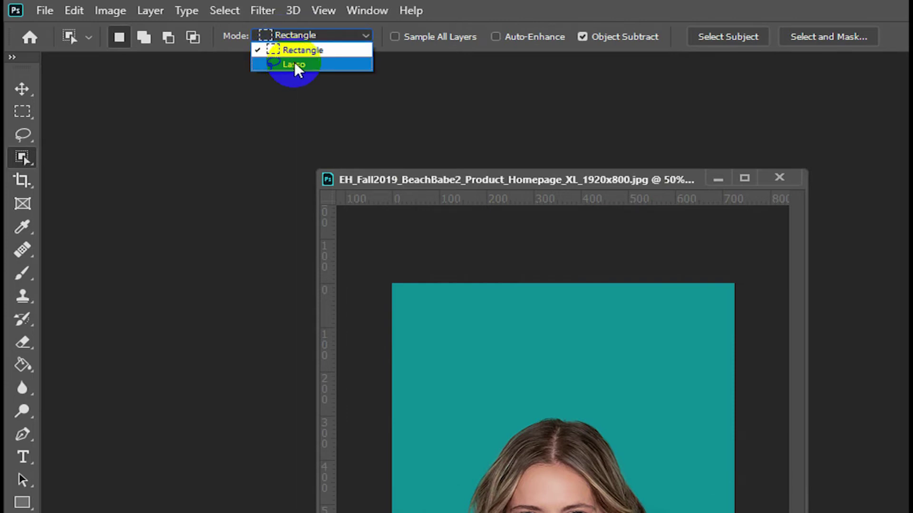
{"action": "left_click", "coordinate": [299, 50]}
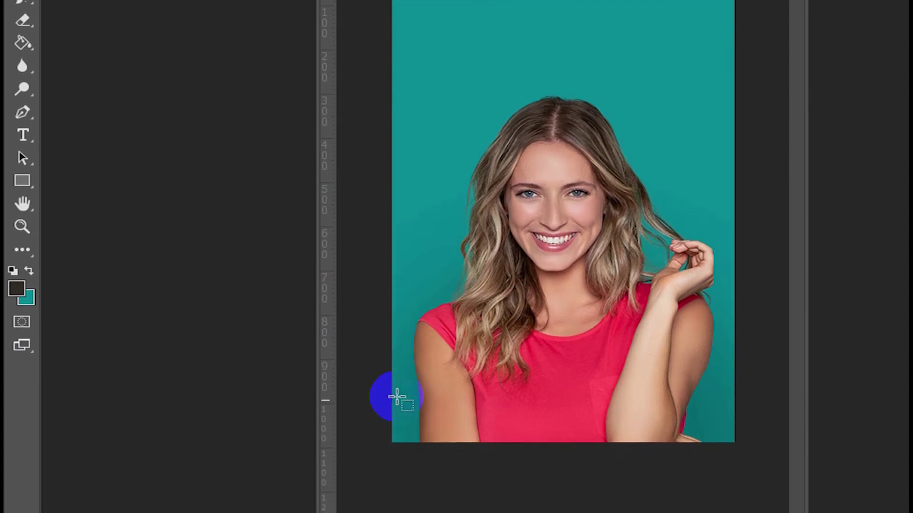
{"action": "mouse_move", "coordinate": [405, 385]}
{"action": "left_mouse_down"}
{"action": "mouse_move", "coordinate": [721, 162]}
{"action": "mouse_move", "coordinate": [711, 128]}
{"action": "left_mouse_up"}
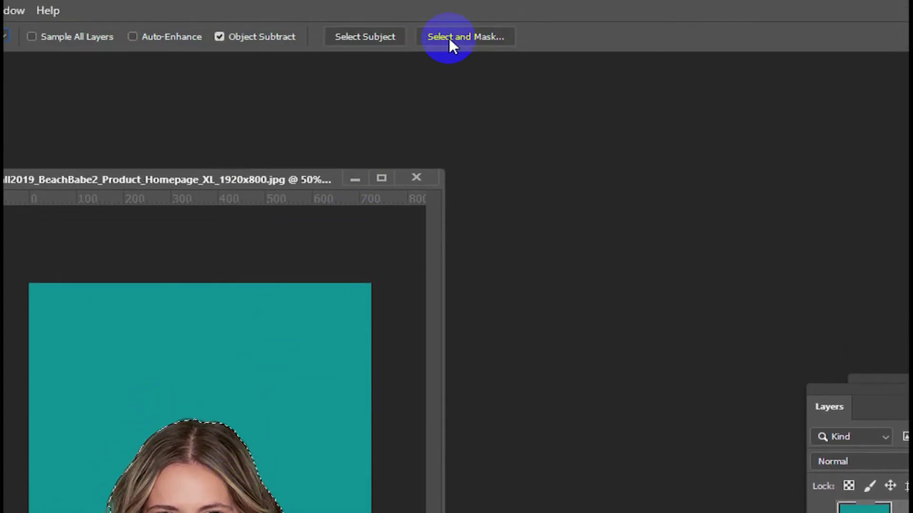
In Select and Mask, preview the cutout in several view modes, ending On Layers over the garden
{"action": "left_click", "coordinate": [449, 39]}
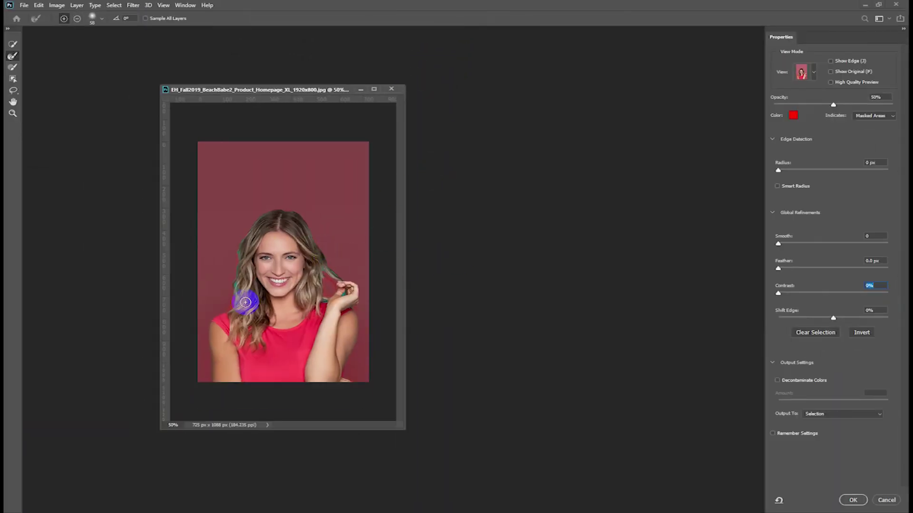
{"action": "left_click", "coordinate": [813, 74]}
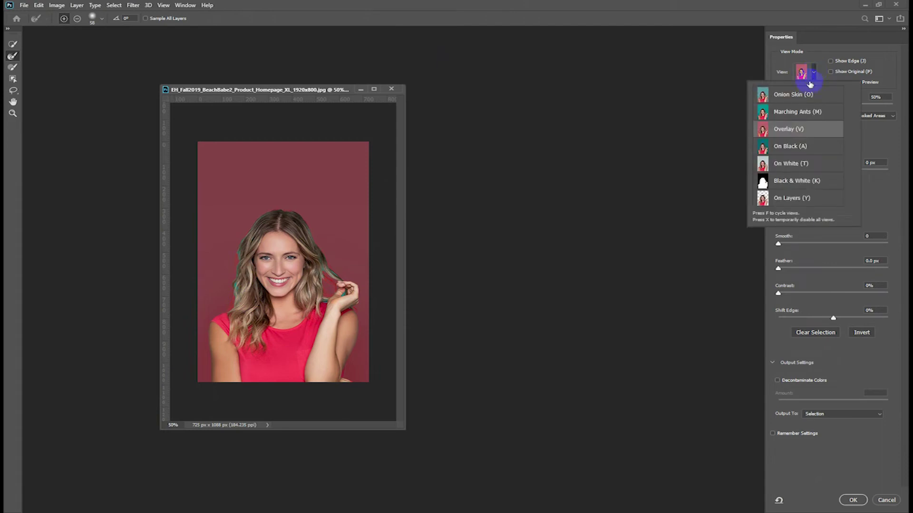
{"action": "left_click", "coordinate": [785, 166]}
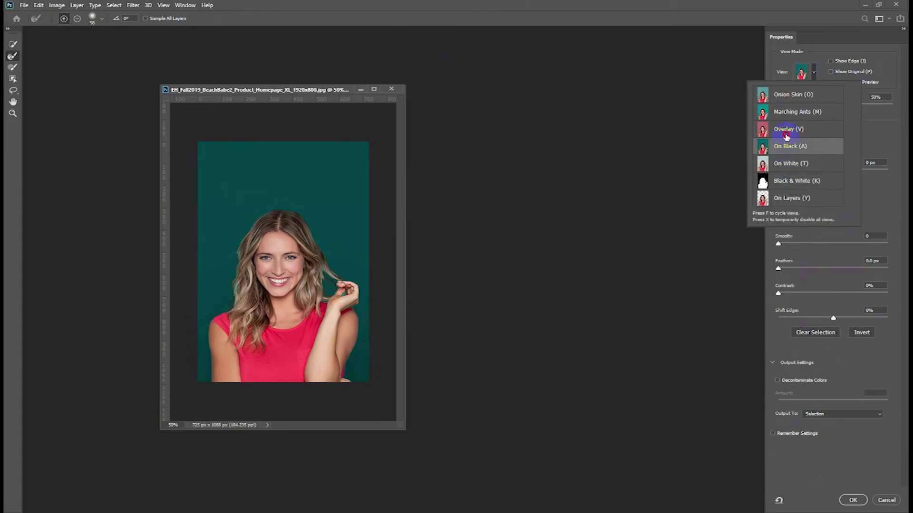
{"action": "left_click", "coordinate": [787, 97]}
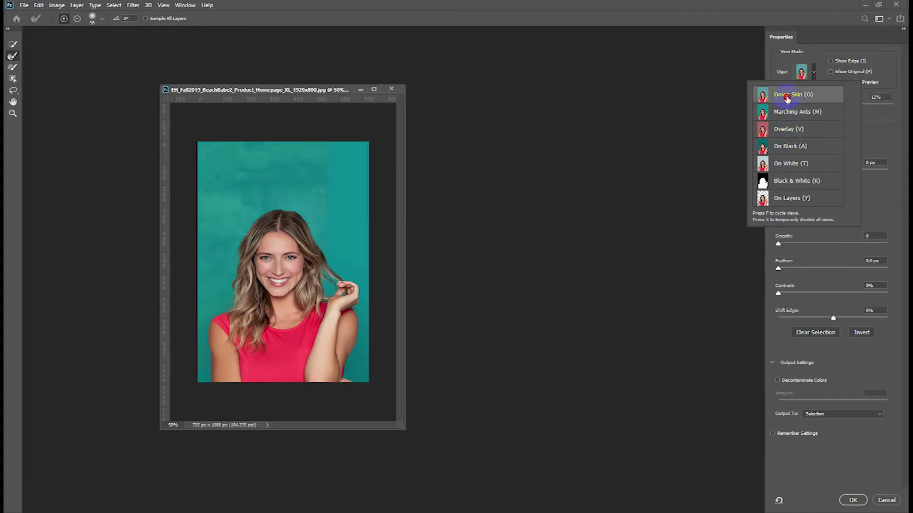
{"action": "left_click", "coordinate": [790, 199]}
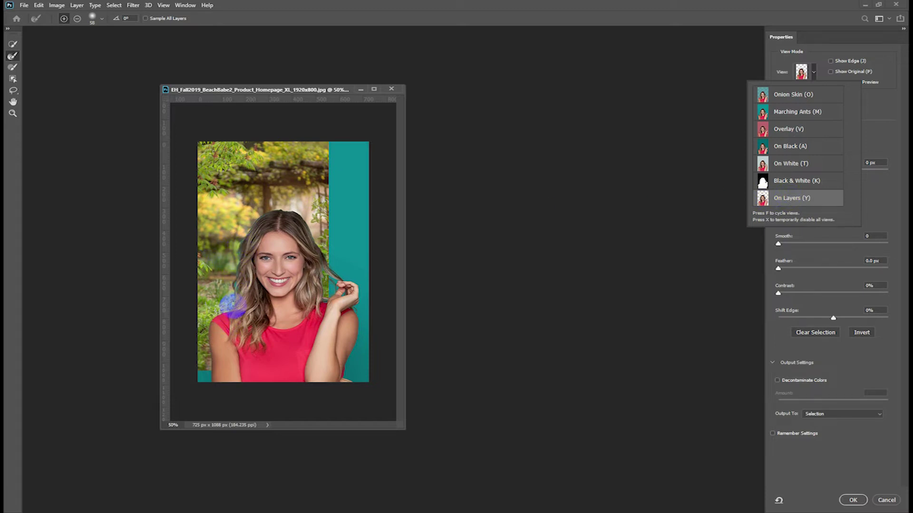
{"action": "left_click", "coordinate": [780, 164]}
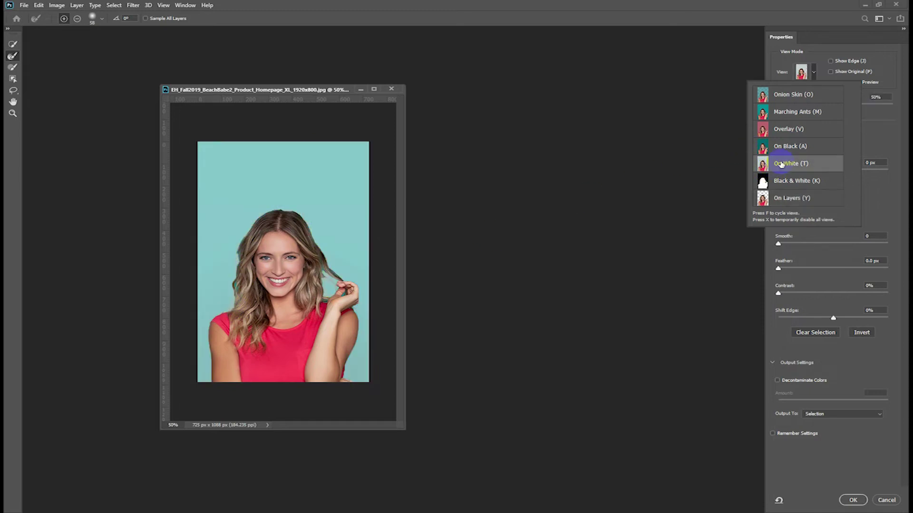
{"action": "left_click_drag", "start_coordinate": [237, 255], "coordinate": [239, 274]}
{"action": "left_click", "coordinate": [782, 200]}
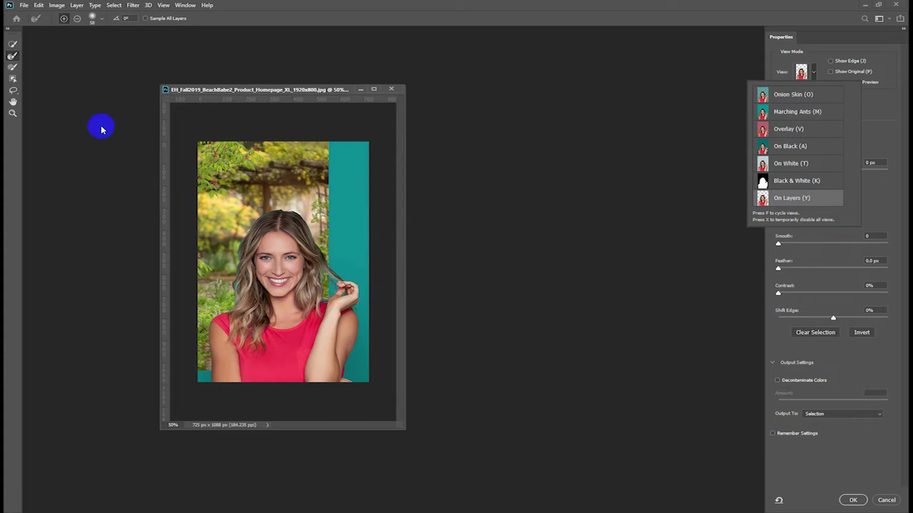
Zoom in and brush-refine the edges around the face and the left hair up to the crown
{"action": "left_click_drag", "start_coordinate": [259, 90], "coordinate": [290, 67]}
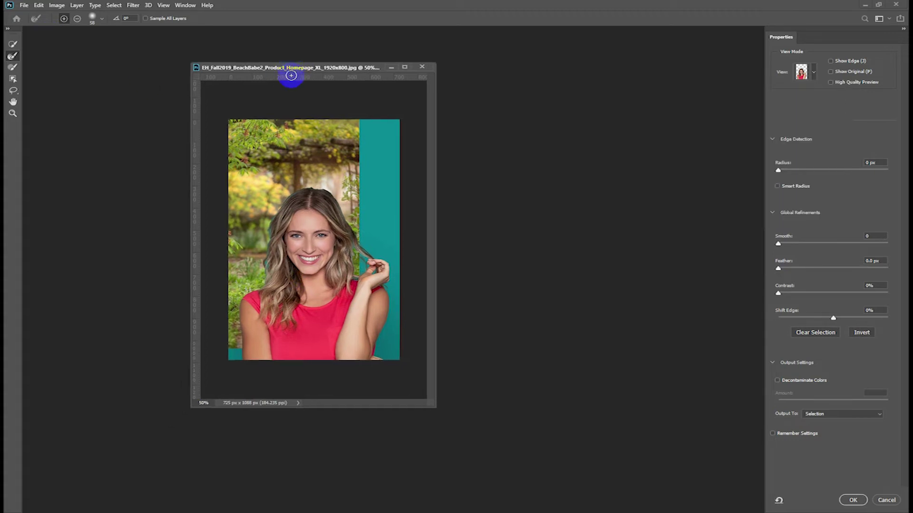
{"action": "key", "text": "ctrl+plus"}
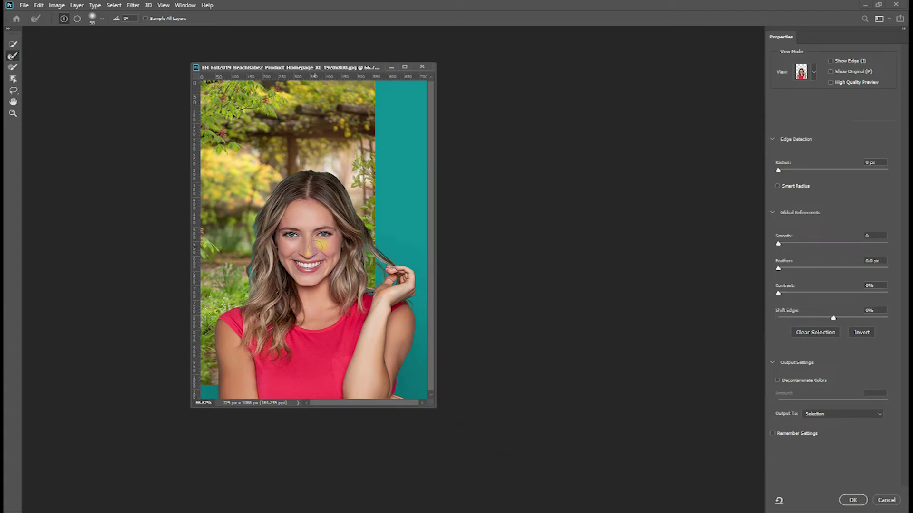
{"action": "left_click_drag", "start_coordinate": [309, 291], "coordinate": [303, 276]}
{"action": "mouse_move", "coordinate": [339, 230]}
{"action": "left_mouse_down"}
{"action": "mouse_move", "coordinate": [269, 265]}
{"action": "mouse_move", "coordinate": [240, 292]}
{"action": "mouse_move", "coordinate": [299, 261]}
{"action": "left_mouse_up"}
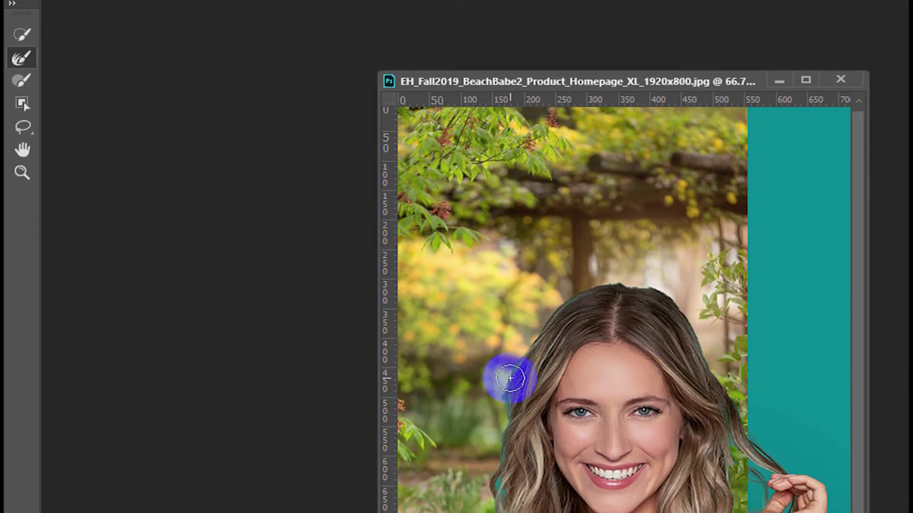
{"action": "left_click_drag", "start_coordinate": [513, 383], "coordinate": [507, 392]}
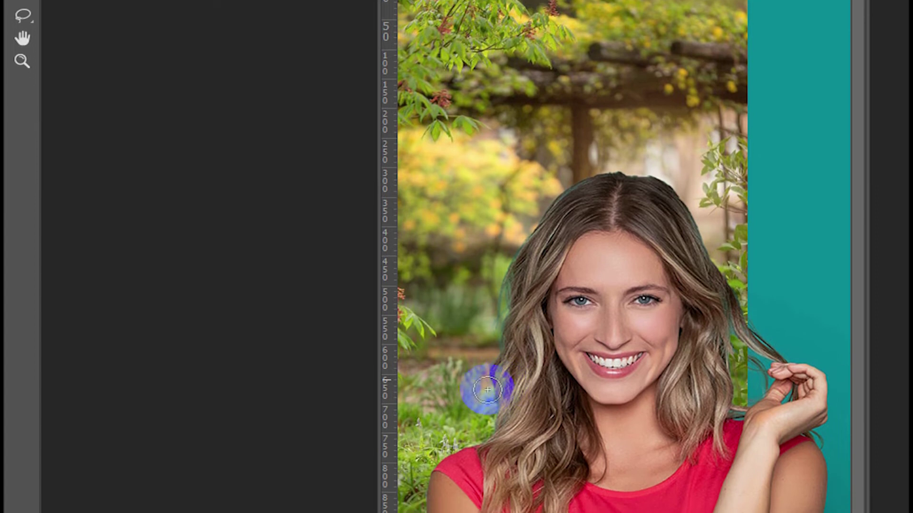
{"action": "mouse_move", "coordinate": [507, 392]}
{"action": "left_mouse_down"}
{"action": "mouse_move", "coordinate": [509, 267]}
{"action": "mouse_move", "coordinate": [487, 335]}
{"action": "left_mouse_up"}
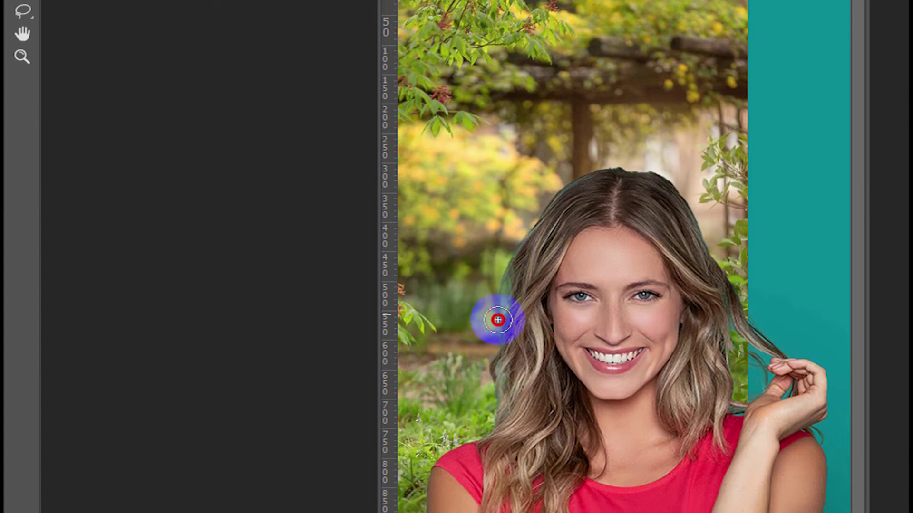
{"action": "mouse_move", "coordinate": [499, 285]}
{"action": "left_mouse_down"}
{"action": "mouse_move", "coordinate": [555, 154]}
{"action": "mouse_move", "coordinate": [522, 162]}
{"action": "left_mouse_up"}
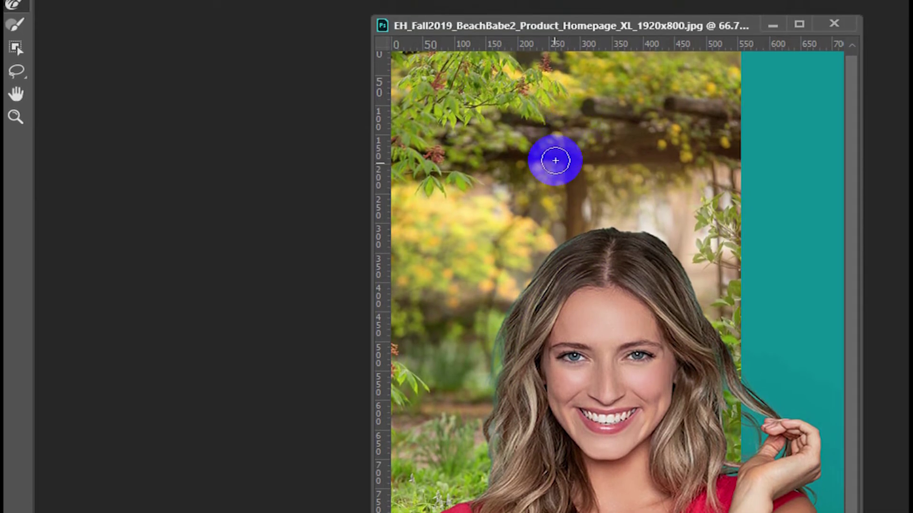
{"action": "mouse_move", "coordinate": [523, 162]}
{"action": "left_mouse_down"}
{"action": "mouse_move", "coordinate": [503, 310]}
{"action": "mouse_move", "coordinate": [714, 340]}
{"action": "mouse_move", "coordinate": [316, 246]}
{"action": "left_mouse_up"}
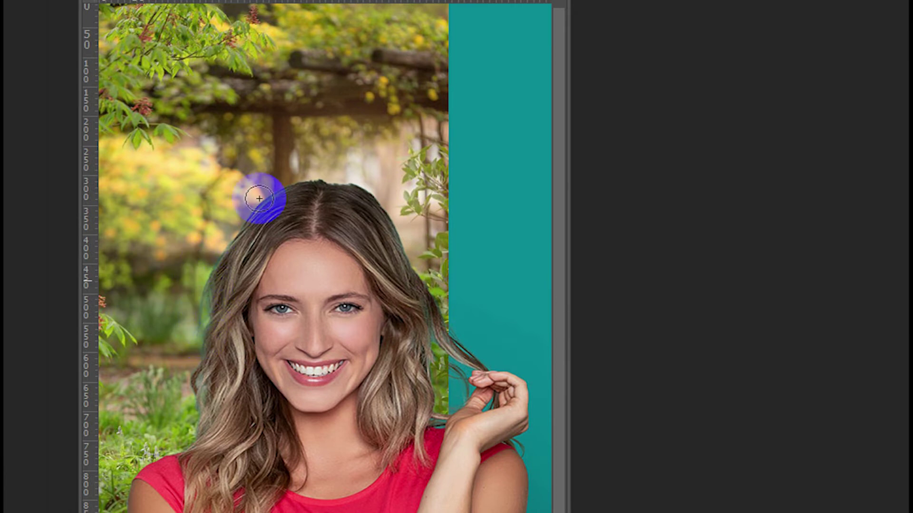
Brush-refine the hairline across the crown and left side, then enable Smart Radius
{"action": "mouse_move", "coordinate": [283, 185]}
{"action": "left_mouse_down"}
{"action": "mouse_move", "coordinate": [197, 304]}
{"action": "mouse_move", "coordinate": [197, 350]}
{"action": "left_mouse_up"}
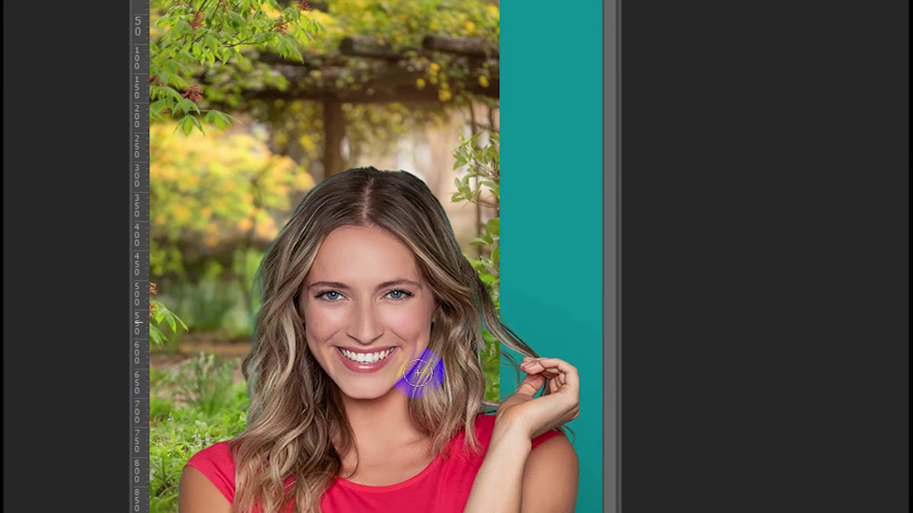
{"action": "mouse_move", "coordinate": [501, 341]}
{"action": "left_mouse_down"}
{"action": "mouse_move", "coordinate": [484, 324]}
{"action": "mouse_move", "coordinate": [493, 347]}
{"action": "left_mouse_up"}
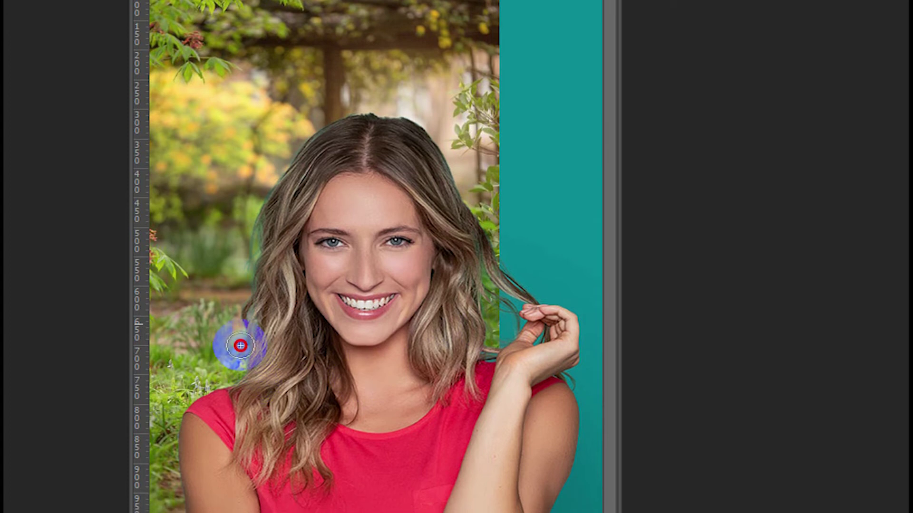
{"action": "left_click_drag", "start_coordinate": [246, 255], "coordinate": [316, 143]}
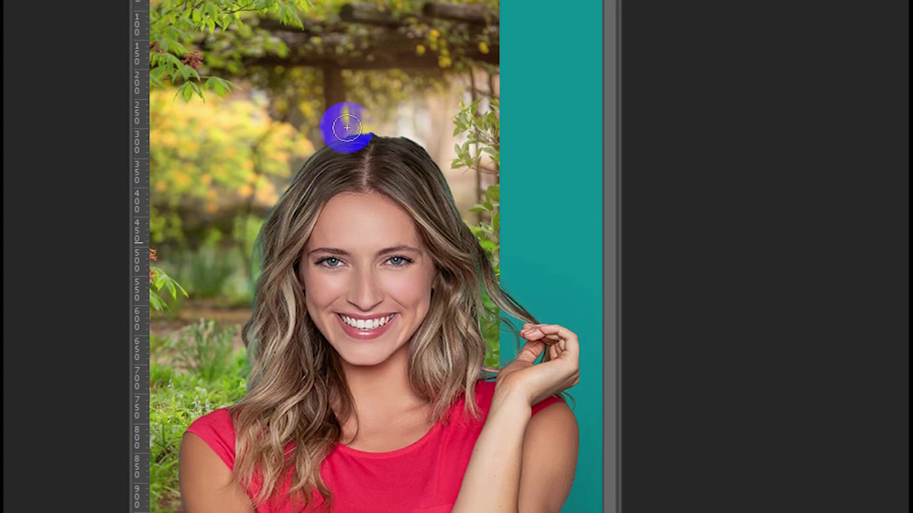
{"action": "mouse_move", "coordinate": [371, 137]}
{"action": "left_mouse_down"}
{"action": "mouse_move", "coordinate": [403, 137]}
{"action": "mouse_move", "coordinate": [359, 133]}
{"action": "left_mouse_up"}
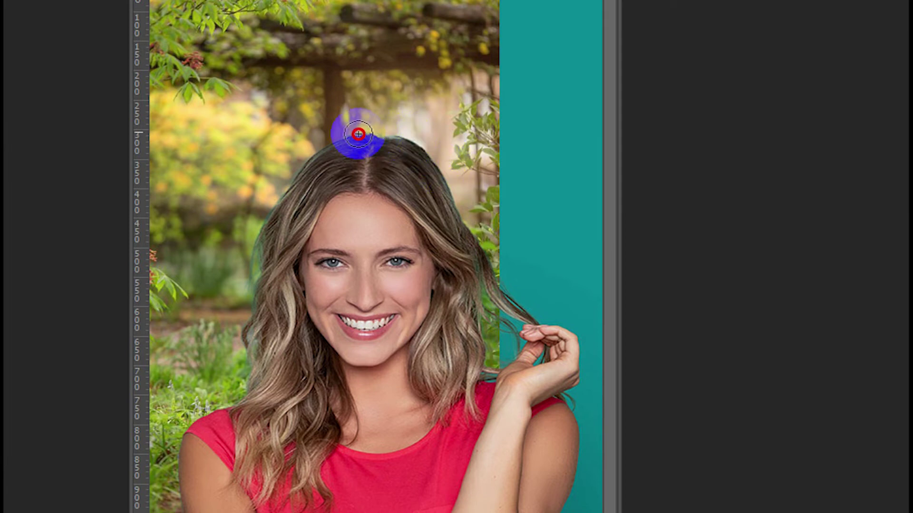
{"action": "left_click", "coordinate": [295, 230]}
{"action": "mouse_move", "coordinate": [295, 230]}
{"action": "left_mouse_down"}
{"action": "mouse_move", "coordinate": [424, 204]}
{"action": "mouse_move", "coordinate": [416, 188]}
{"action": "mouse_move", "coordinate": [310, 132]}
{"action": "mouse_move", "coordinate": [360, 188]}
{"action": "mouse_move", "coordinate": [295, 315]}
{"action": "mouse_move", "coordinate": [244, 269]}
{"action": "mouse_move", "coordinate": [249, 252]}
{"action": "mouse_move", "coordinate": [238, 383]}
{"action": "mouse_move", "coordinate": [369, 389]}
{"action": "left_mouse_up"}
{"action": "scroll", "coordinate": [418, 385], "scroll_direction": "down", "scroll_amount": 3}
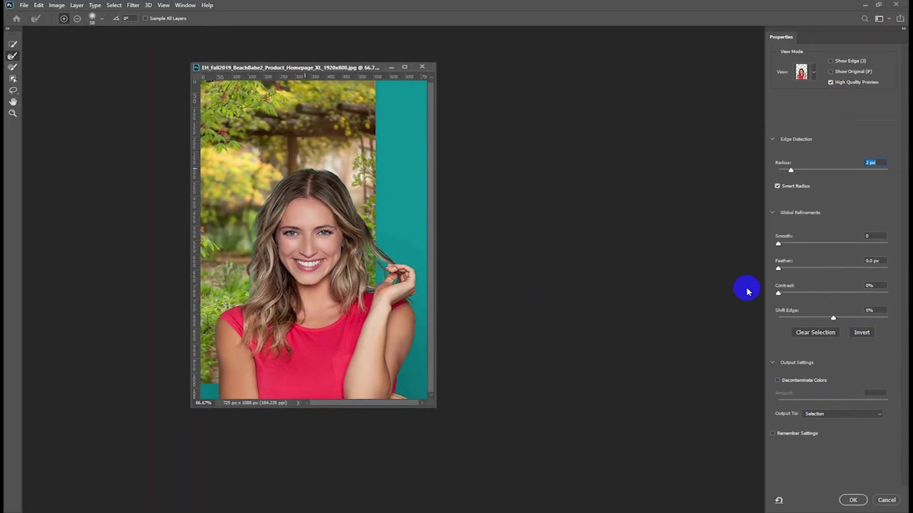
{"action": "left_click", "coordinate": [778, 279]}
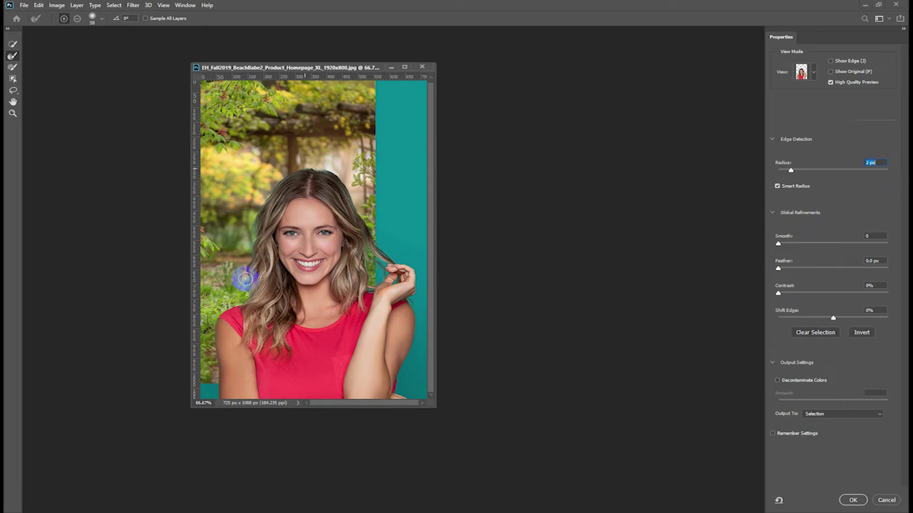
Touch up the hair edge, keep Radius at 4 px, and set Smooth and Feather to 1
{"action": "left_click_drag", "start_coordinate": [226, 284], "coordinate": [246, 240]}
{"action": "left_click_drag", "start_coordinate": [806, 173], "coordinate": [820, 172]}
{"action": "left_click_drag", "start_coordinate": [805, 174], "coordinate": [797, 175]}
{"action": "left_click", "coordinate": [865, 236]}
{"action": "type", "text": "1"}
{"action": "left_click", "coordinate": [864, 262]}
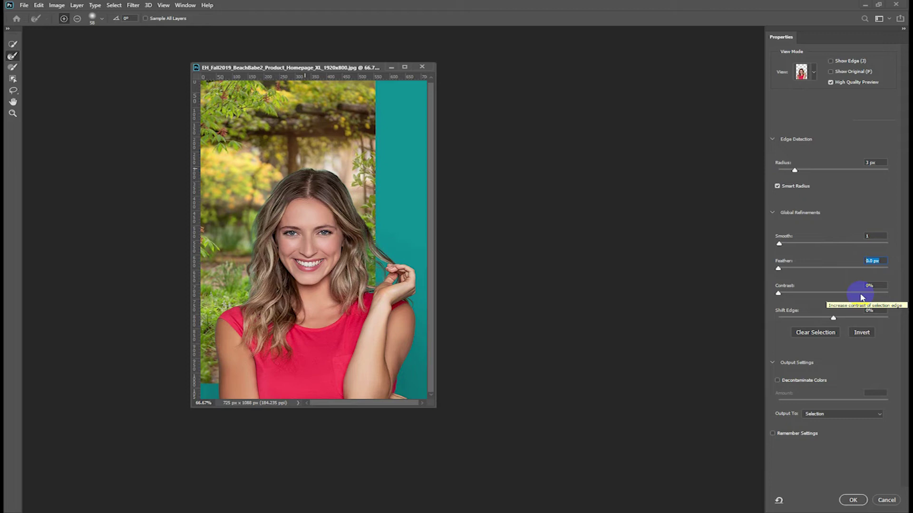
{"action": "type", "text": "1"}
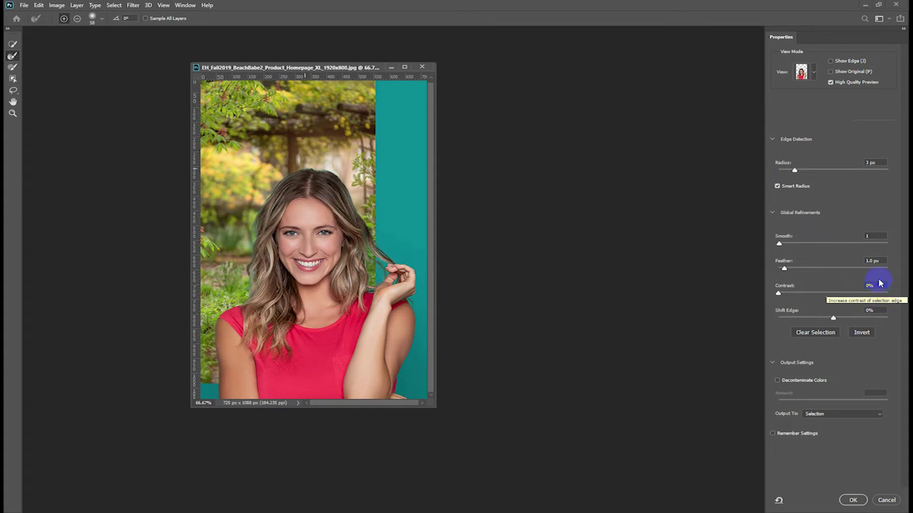
{"action": "left_click", "coordinate": [882, 261]}
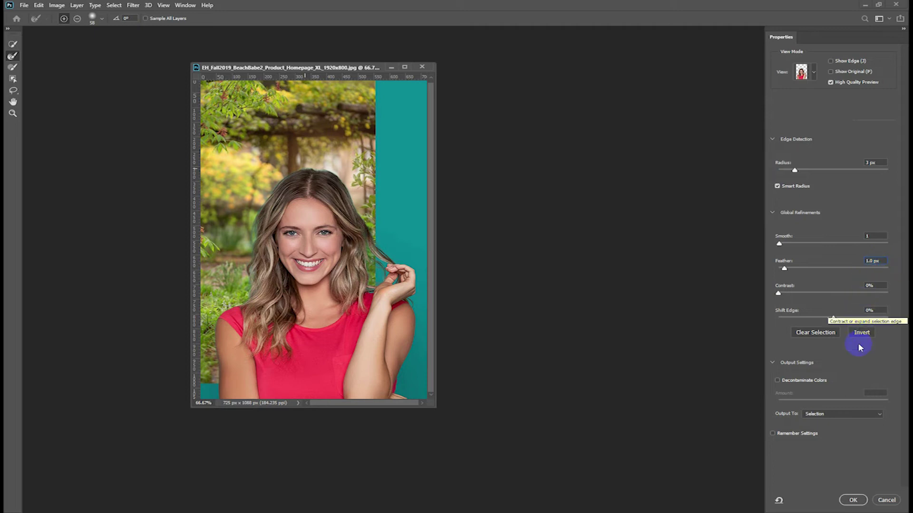
{"action": "left_click", "coordinate": [856, 313]}
{"action": "type", "text": "-3"}
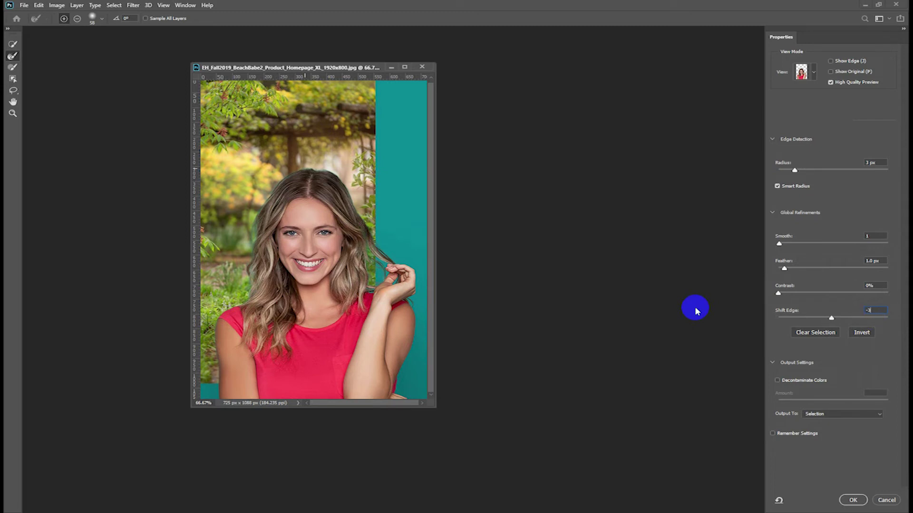
{"action": "left_click", "coordinate": [879, 284]}
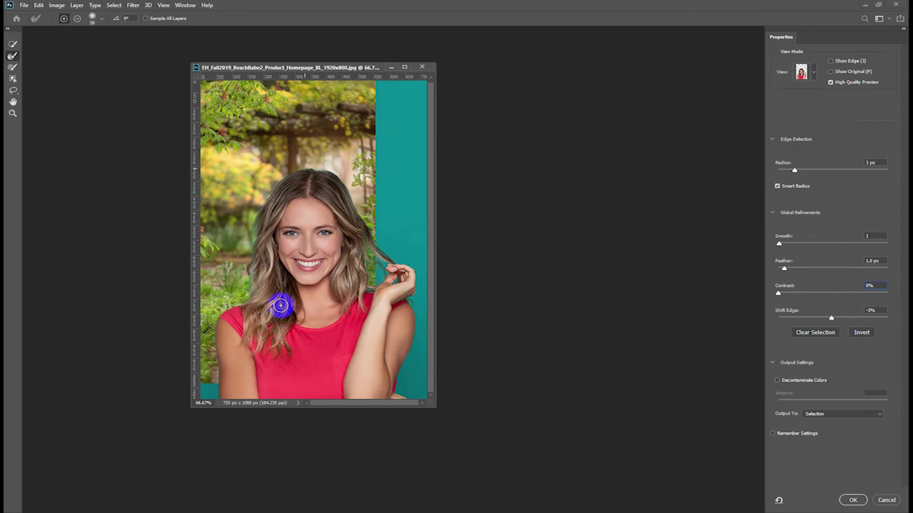
{"action": "left_click", "coordinate": [338, 335]}
{"action": "left_click_drag", "start_coordinate": [387, 367], "coordinate": [353, 370]}
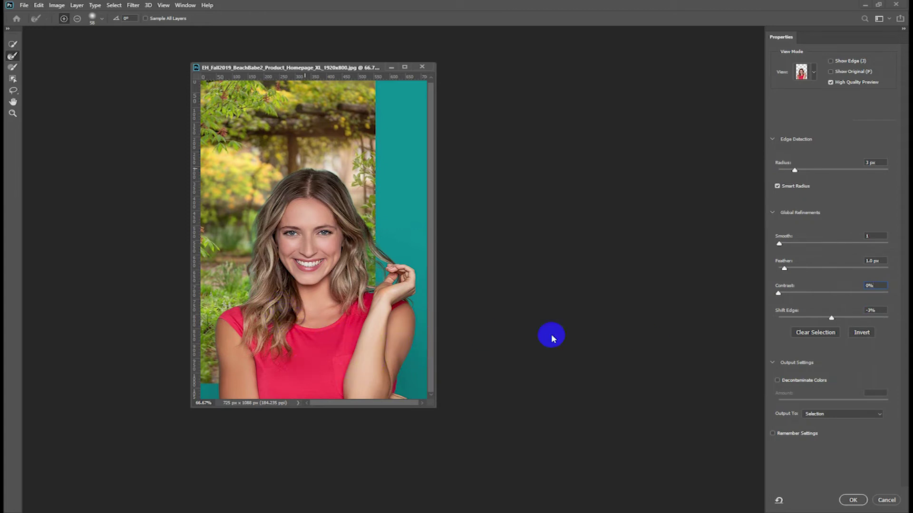
Enable Decontaminate Colors and touch up the hair edge near the greenery
{"action": "left_click", "coordinate": [777, 380]}
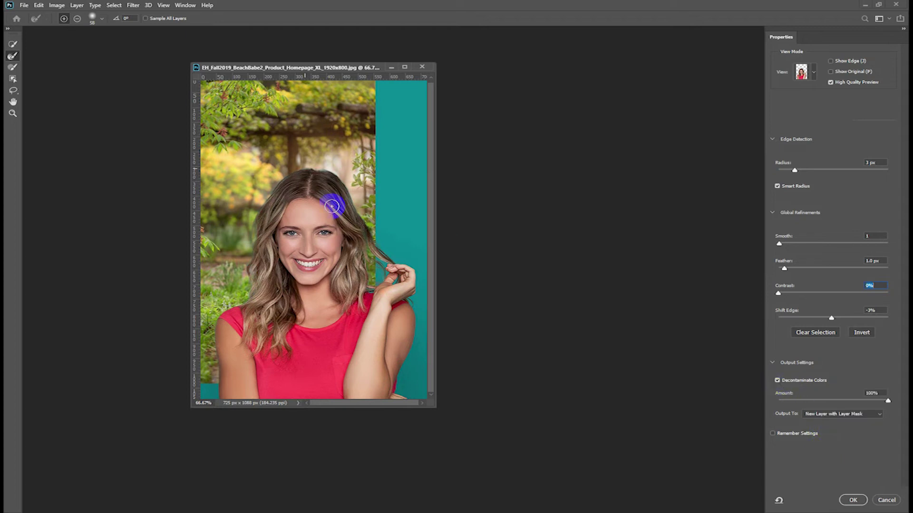
{"action": "left_click", "coordinate": [256, 258]}
{"action": "left_click_drag", "start_coordinate": [256, 258], "coordinate": [253, 278]}
{"action": "left_click", "coordinate": [807, 403]}
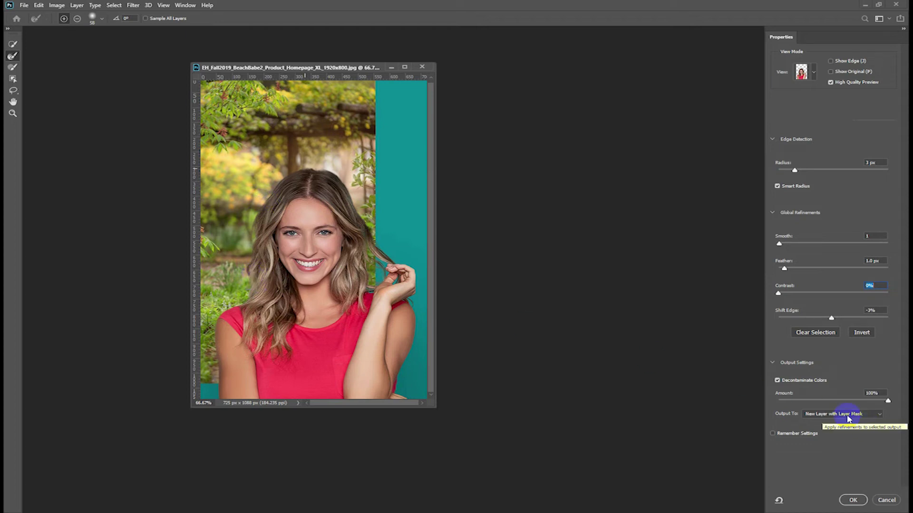
{"action": "left_click", "coordinate": [835, 120]}
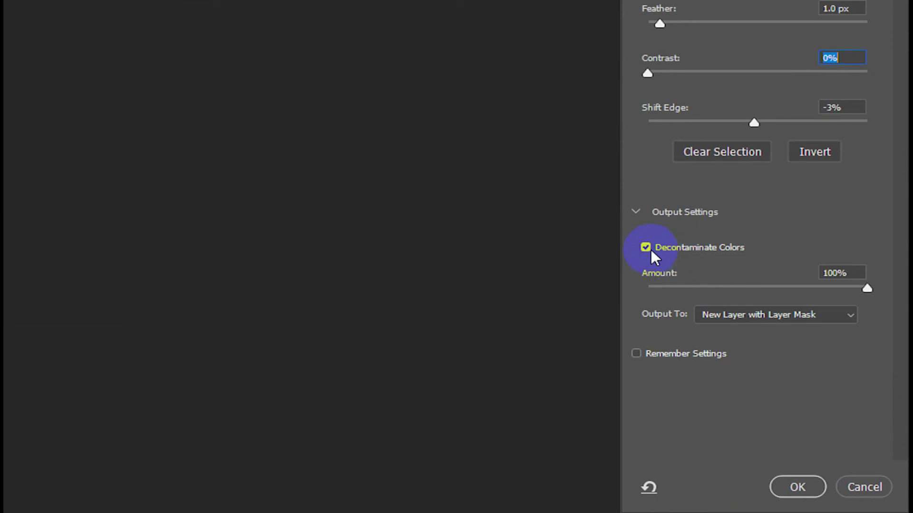
{"action": "left_click", "coordinate": [646, 248]}
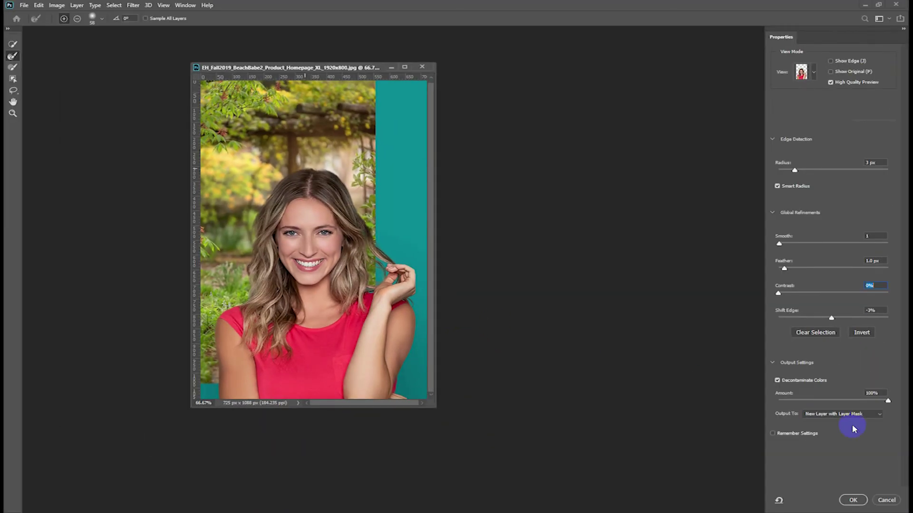
Output the refined cutout to a new layer with layer mask
{"action": "left_click", "coordinate": [844, 414]}
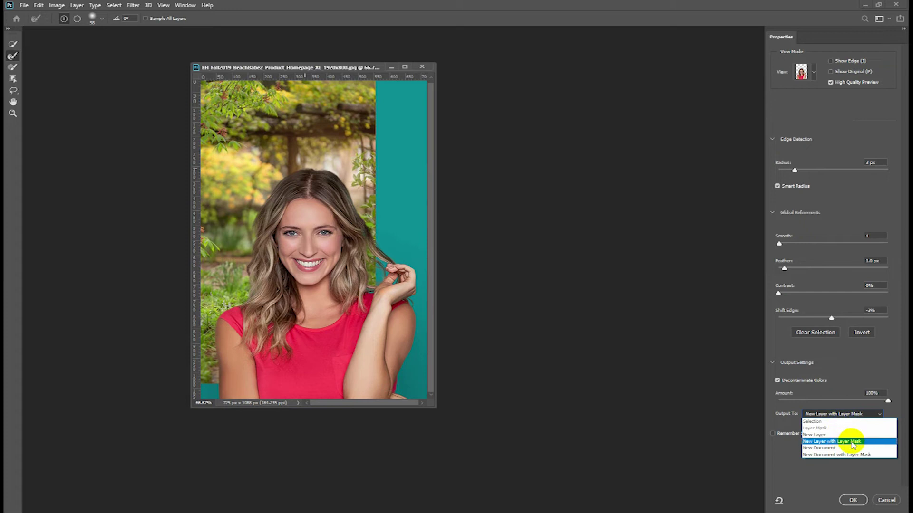
{"action": "left_click", "coordinate": [834, 441]}
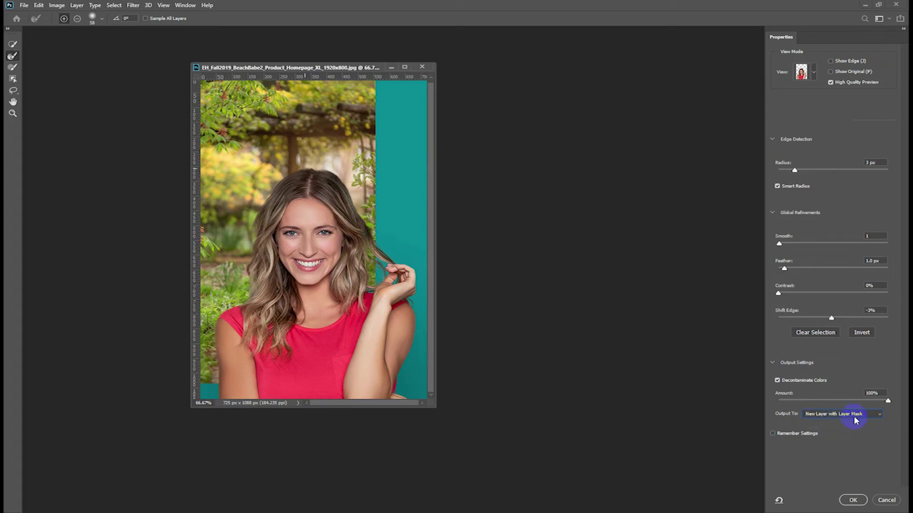
{"action": "left_click", "coordinate": [851, 500]}
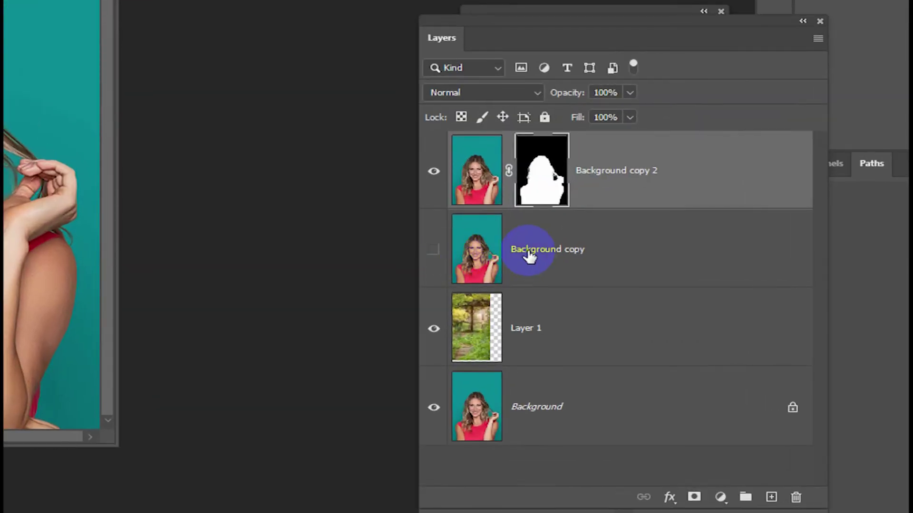
Delete Background copy, hide the Background layer, and select the garden Layer 1
{"action": "left_click", "coordinate": [615, 259]}
{"action": "left_click_drag", "start_coordinate": [637, 252], "coordinate": [757, 453]}
{"action": "left_click", "coordinate": [430, 115]}
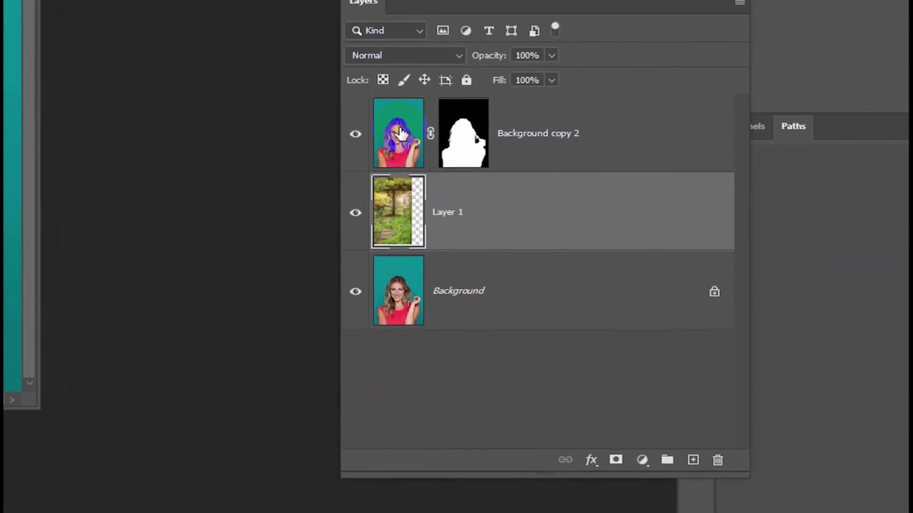
{"action": "left_click", "coordinate": [398, 112]}
{"action": "left_click", "coordinate": [355, 294]}
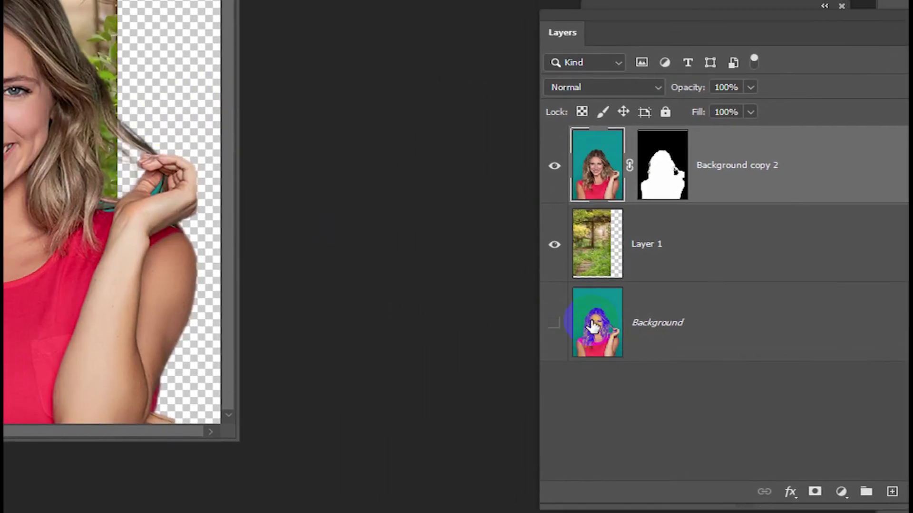
{"action": "left_click", "coordinate": [561, 270]}
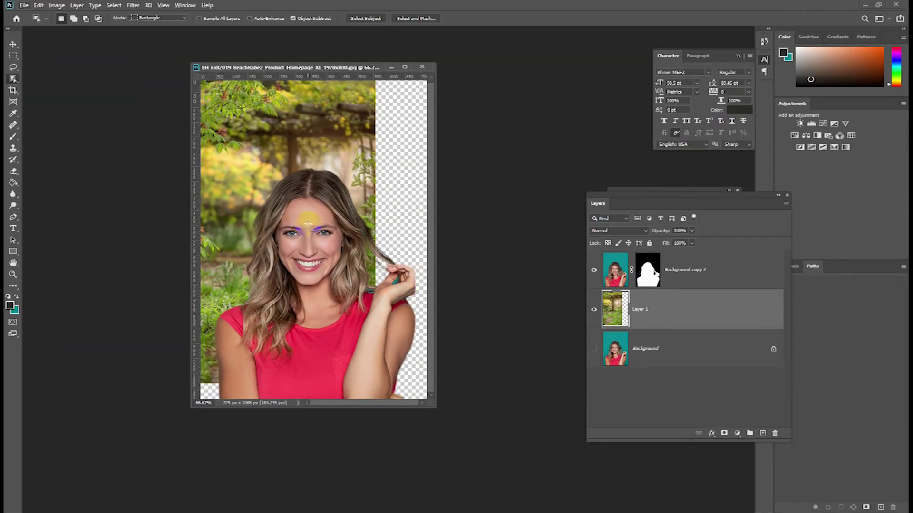
Transform the garden Layer 1: shift it right, scale to about 103%, nudge down-left, commit
{"action": "key", "text": "ctrl+t"}
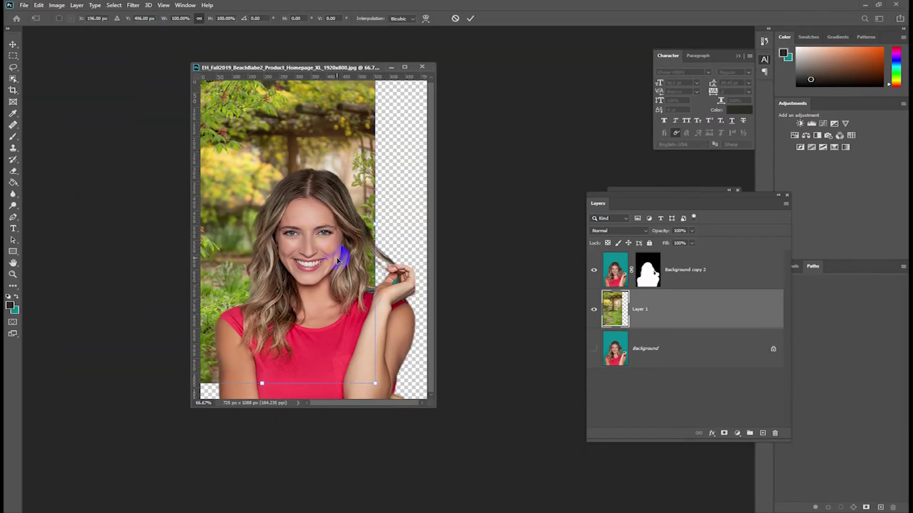
{"action": "key", "text": "ctrl+minus"}
{"action": "key", "text": "ctrl+minus"}
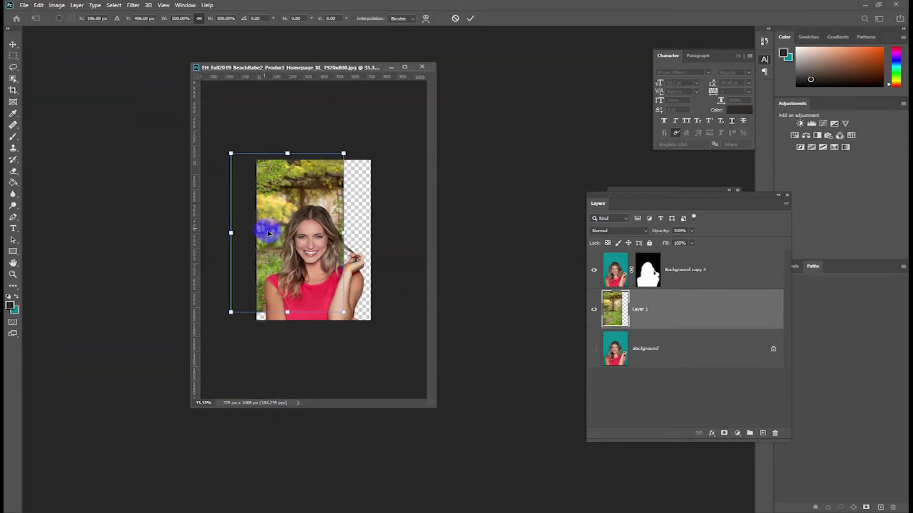
{"action": "left_click_drag", "start_coordinate": [261, 191], "coordinate": [286, 194]}
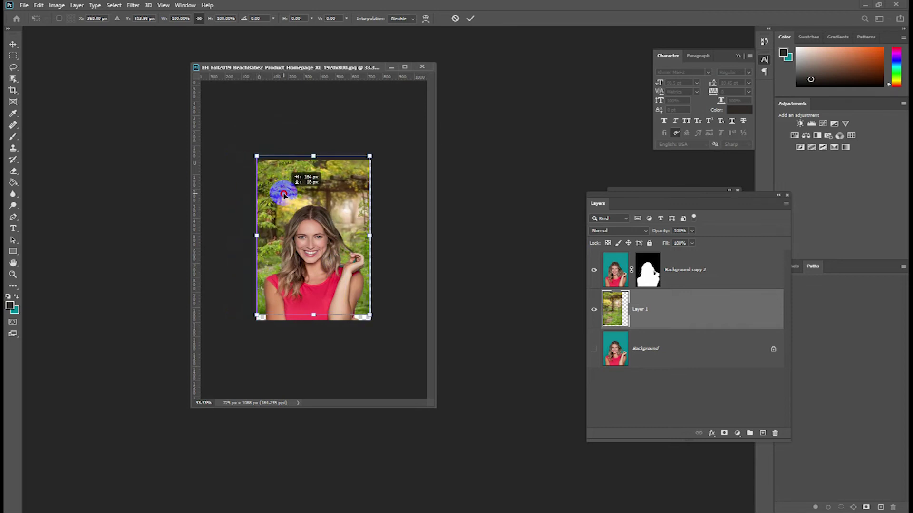
{"action": "key", "text": "ctrl+plus"}
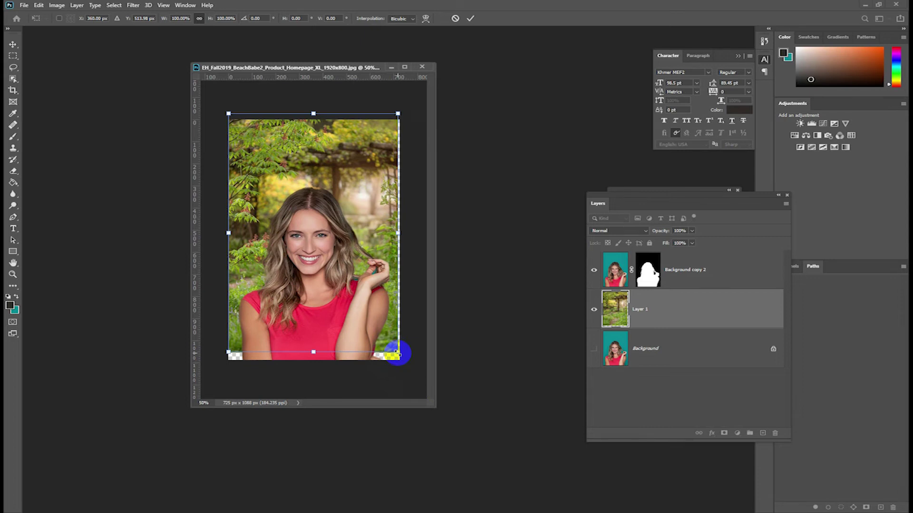
{"action": "left_click_drag", "start_coordinate": [398, 353], "coordinate": [404, 360]}
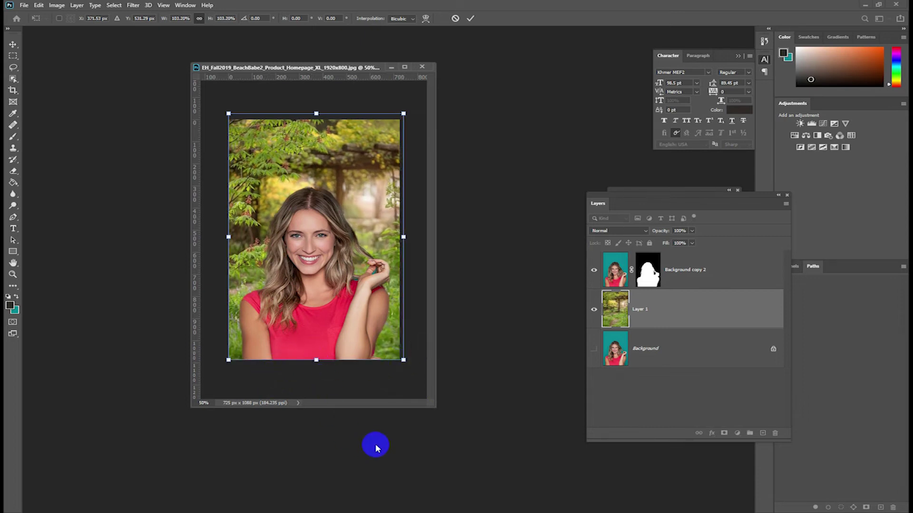
{"action": "key", "text": "Down"}
{"action": "key", "text": "Down"}
{"action": "key", "text": "Down"}
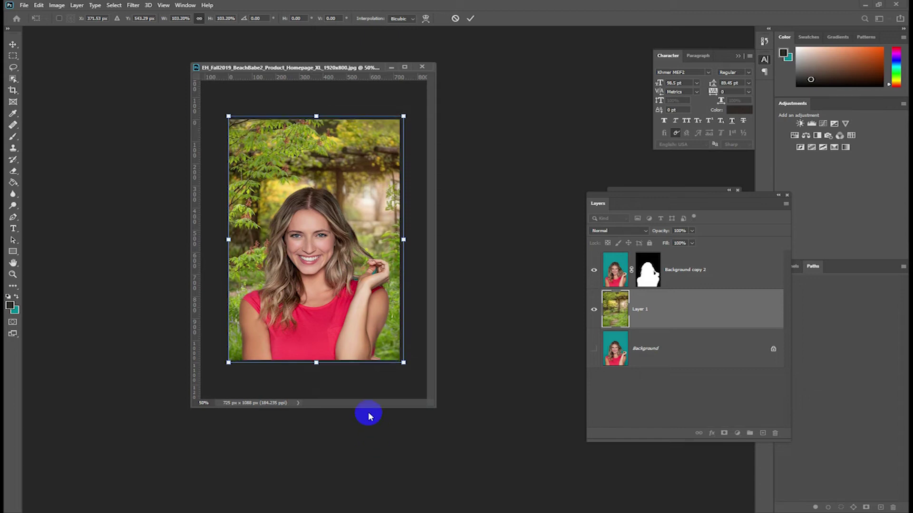
{"action": "key", "text": "Left"}
{"action": "key", "text": "Left"}
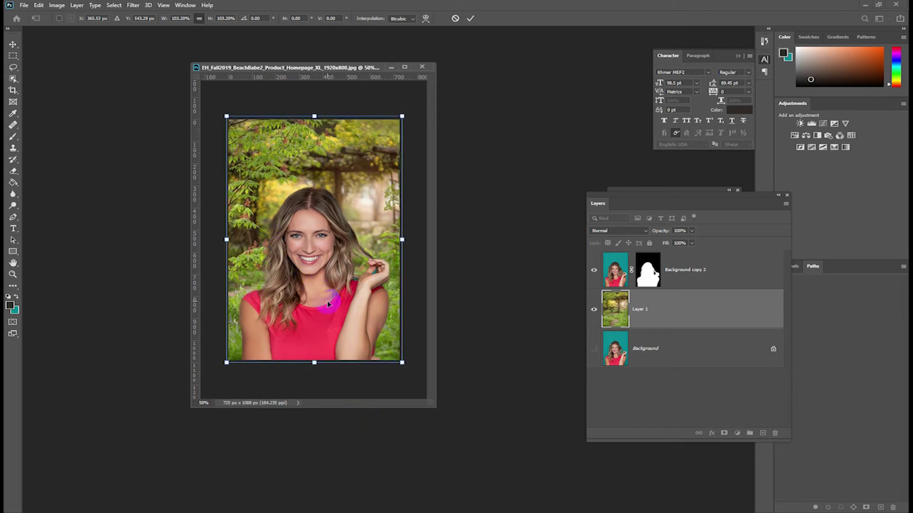
{"action": "key", "text": "Return"}
{"action": "key", "text": "w"}
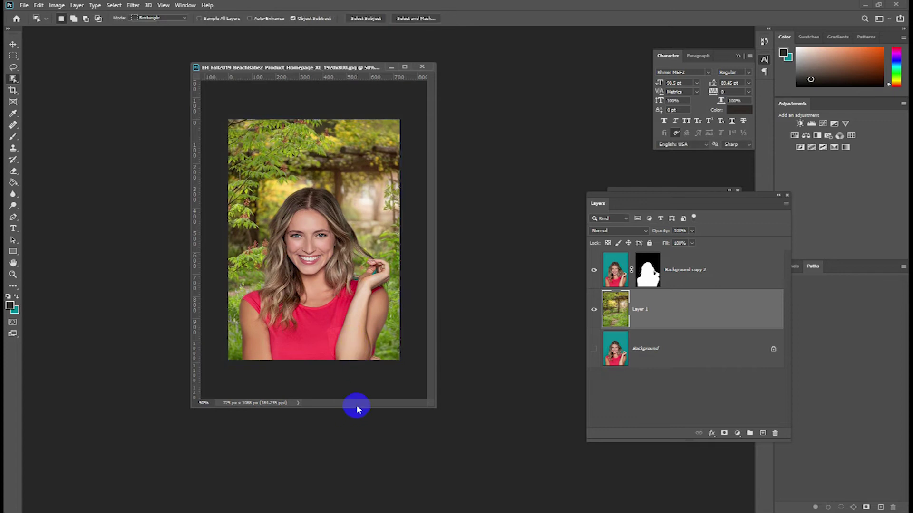
Target the Background copy 2 mask and enlarge the document window at 100% zoom
{"action": "left_click", "coordinate": [648, 275]}
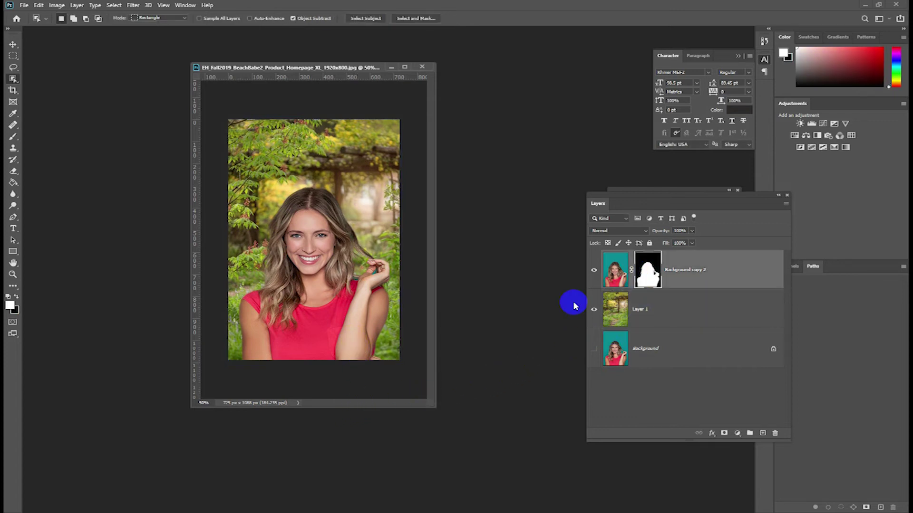
{"action": "left_click_drag", "start_coordinate": [433, 406], "coordinate": [480, 451]}
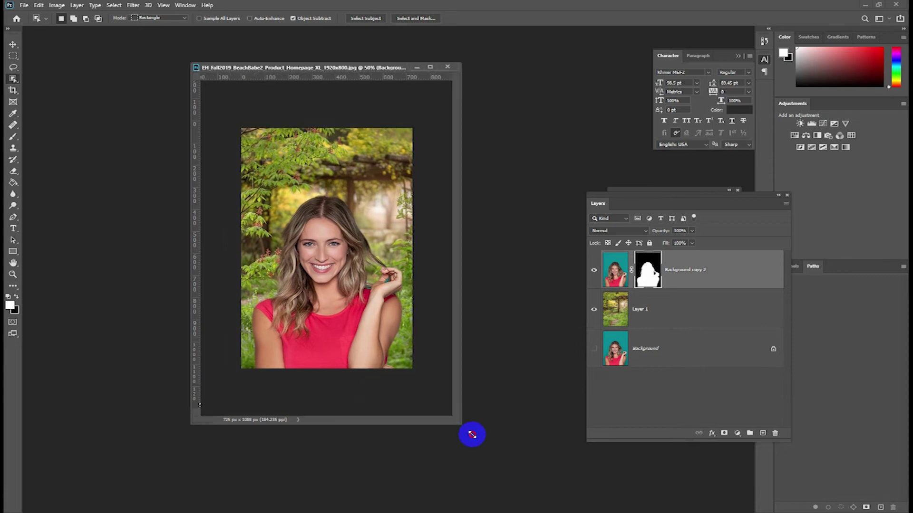
{"action": "key", "text": "ctrl+plus"}
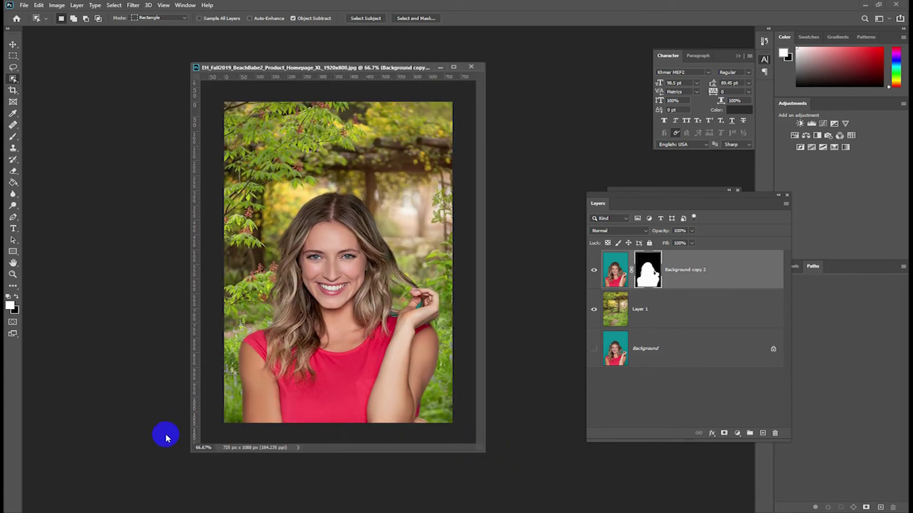
{"action": "left_click_drag", "start_coordinate": [188, 452], "coordinate": [139, 489]}
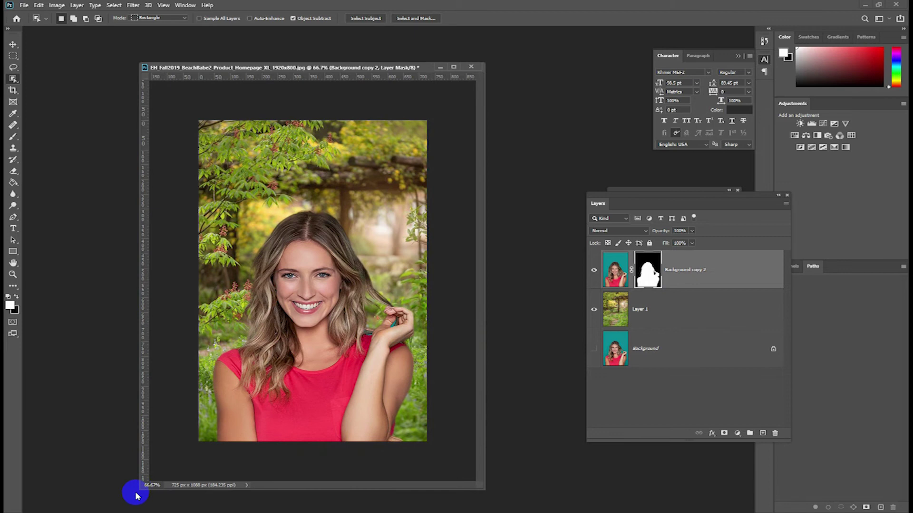
{"action": "key", "text": "ctrl+plus"}
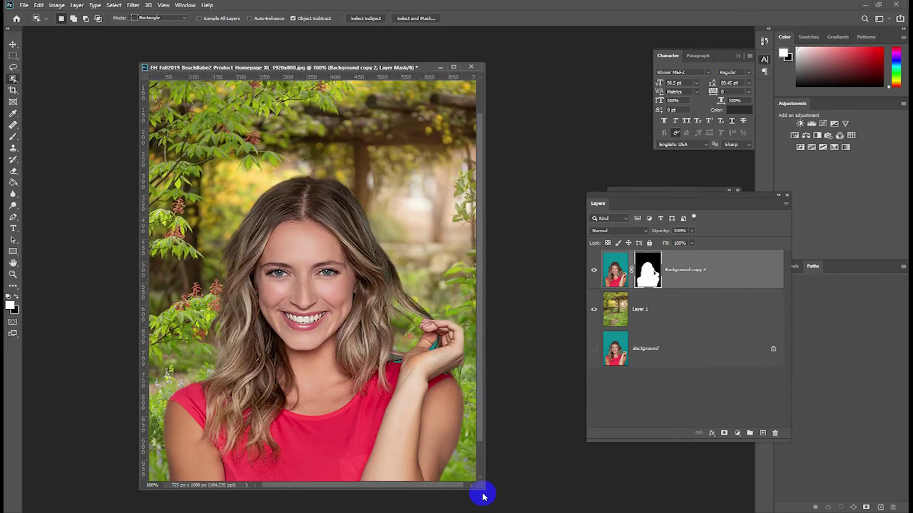
{"action": "left_click_drag", "start_coordinate": [482, 489], "coordinate": [504, 505]}
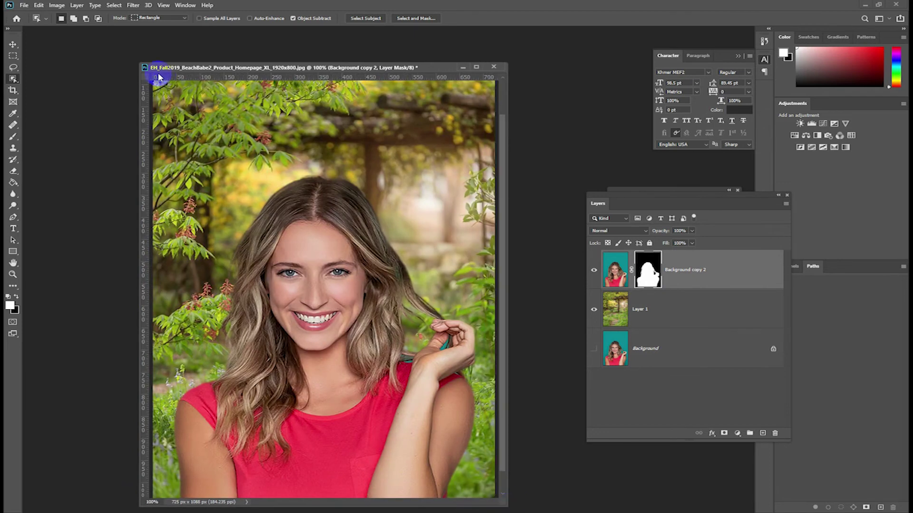
{"action": "left_click_drag", "start_coordinate": [140, 61], "coordinate": [112, 39]}
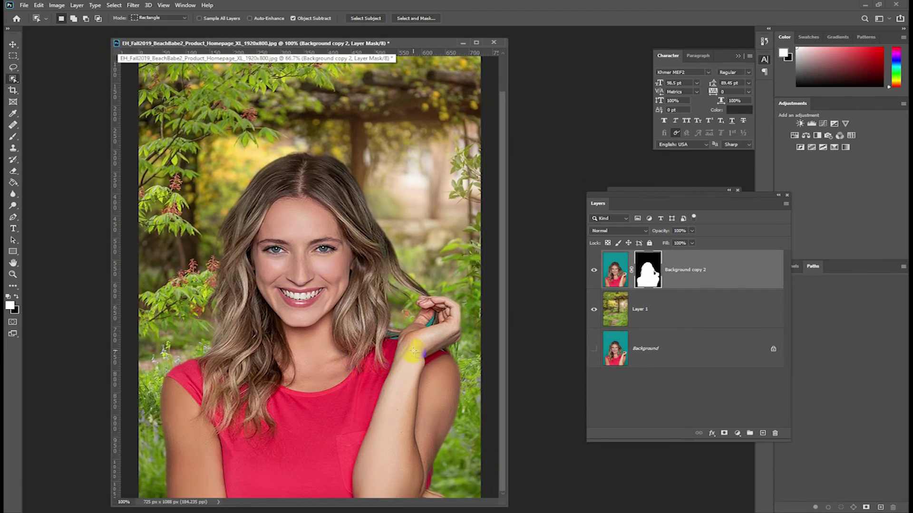
{"action": "left_click", "coordinate": [648, 279]}
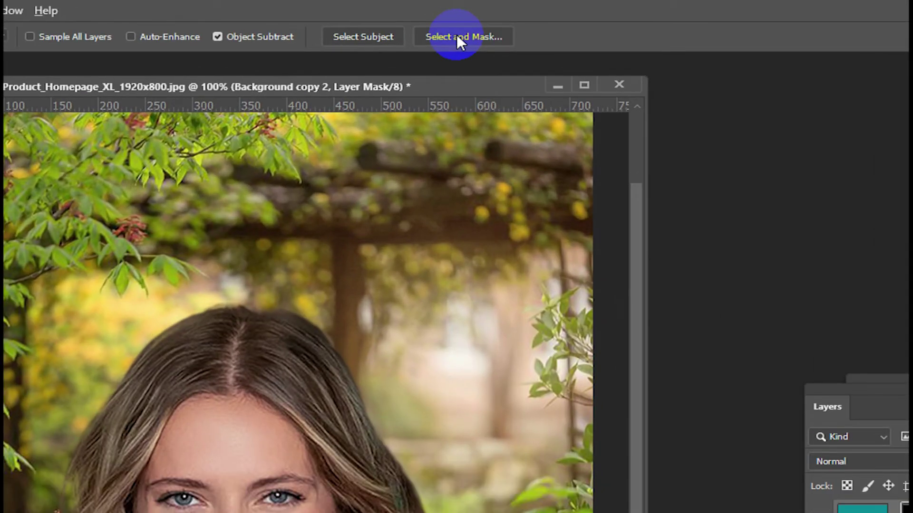
Refine the hair edge by the shoulder and hand in Add mode, outputting a new masked layer
{"action": "key", "text": "b"}
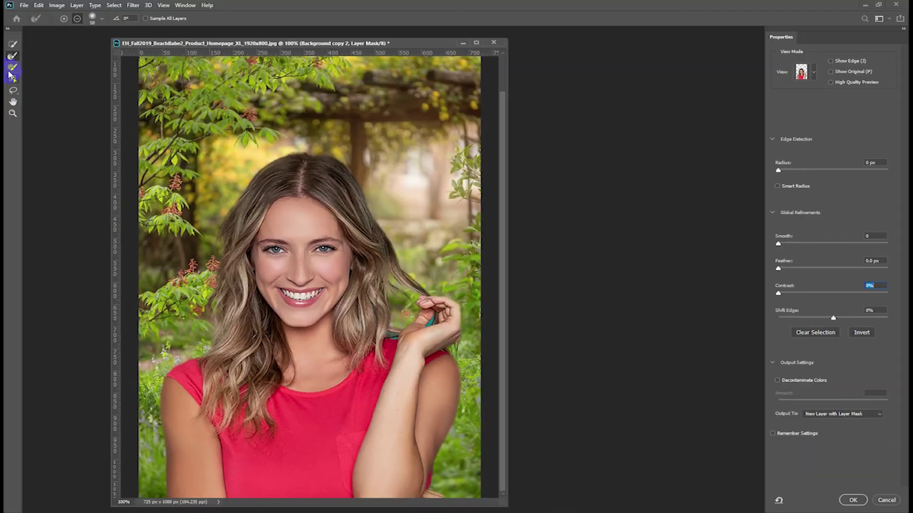
{"action": "left_click", "coordinate": [13, 57]}
{"action": "left_click", "coordinate": [64, 18]}
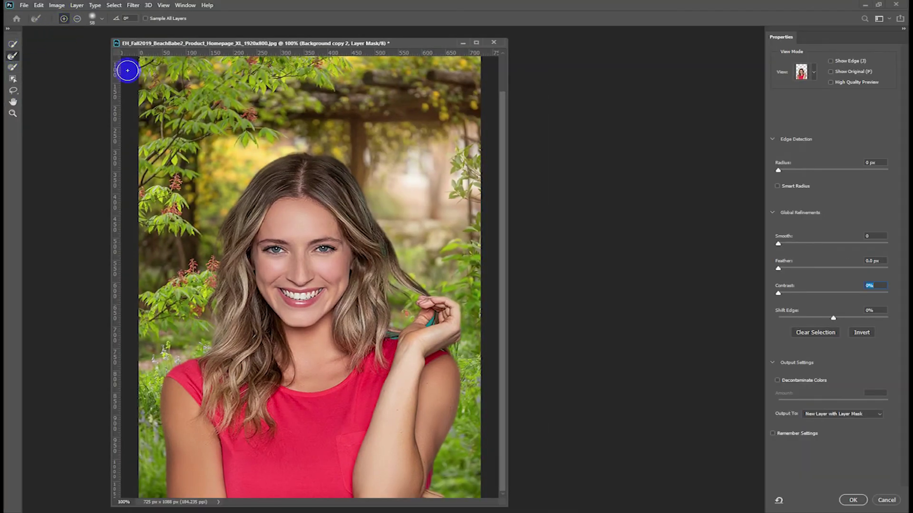
{"action": "left_click_drag", "start_coordinate": [387, 348], "coordinate": [393, 337]}
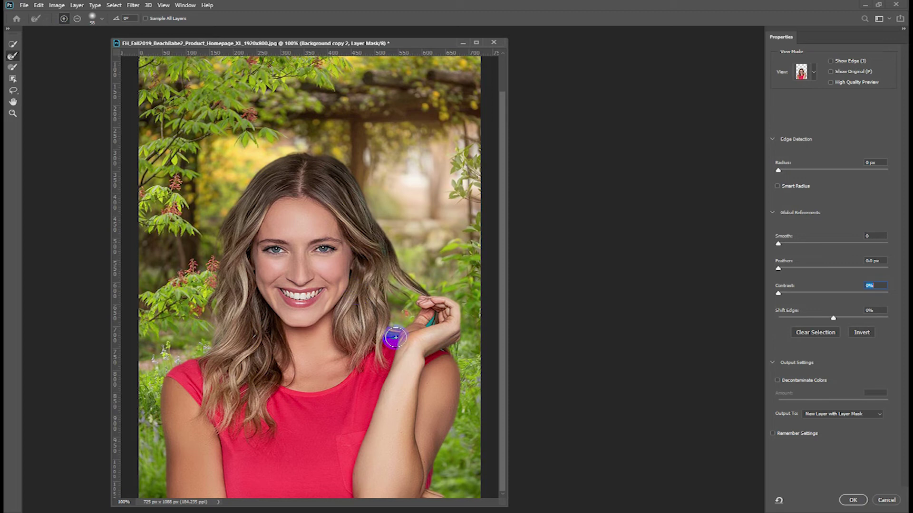
{"action": "mouse_move", "coordinate": [392, 337]}
{"action": "left_mouse_down"}
{"action": "mouse_move", "coordinate": [426, 324]}
{"action": "mouse_move", "coordinate": [358, 375]}
{"action": "mouse_move", "coordinate": [446, 369]}
{"action": "left_mouse_up"}
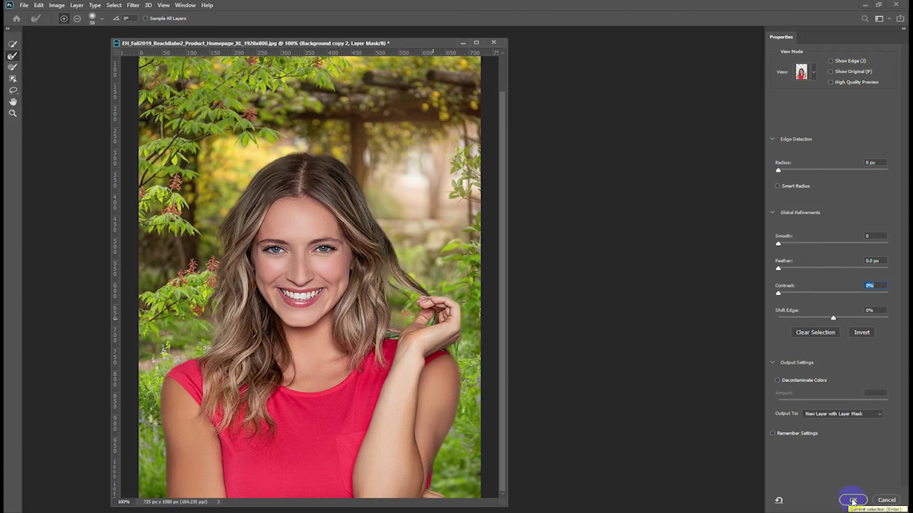
{"action": "left_click", "coordinate": [853, 501]}
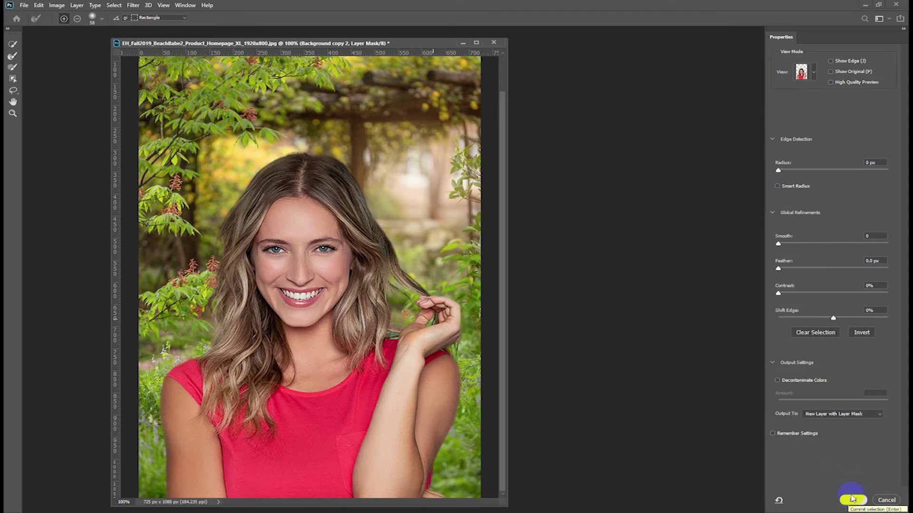
{"action": "left_click", "coordinate": [652, 311]}
{"action": "left_click_drag", "start_coordinate": [653, 311], "coordinate": [639, 308]}
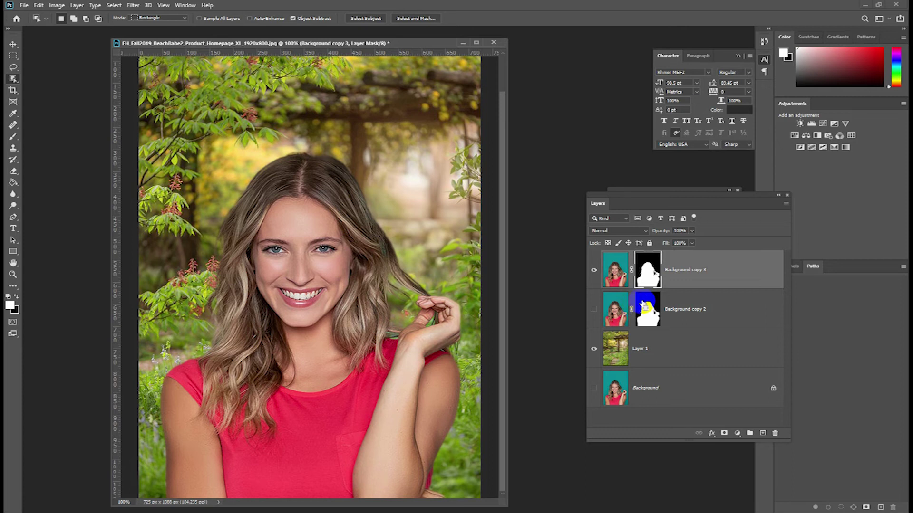
Delete the hidden Background copy 2 layer, zoom out, and select garden Layer 1
{"action": "left_click", "coordinate": [647, 308]}
{"action": "left_click_drag", "start_coordinate": [692, 310], "coordinate": [775, 433]}
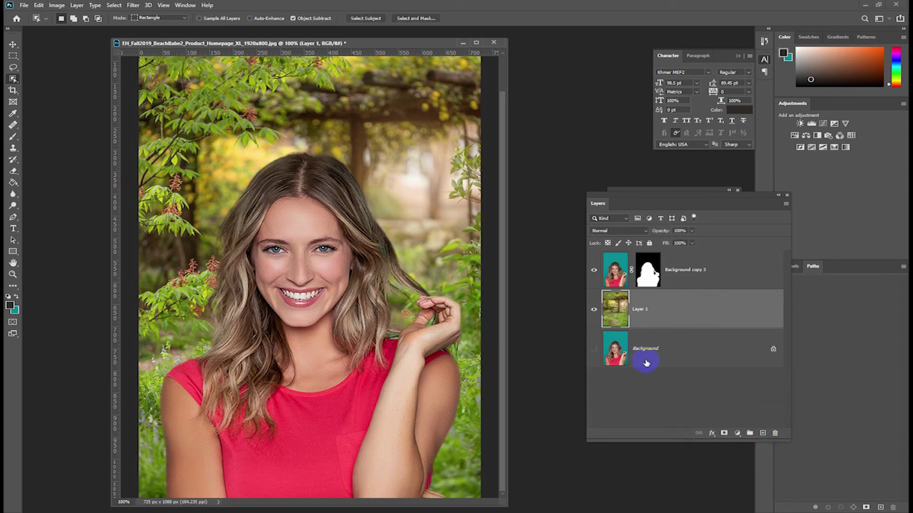
{"action": "key", "text": "ctrl+minus"}
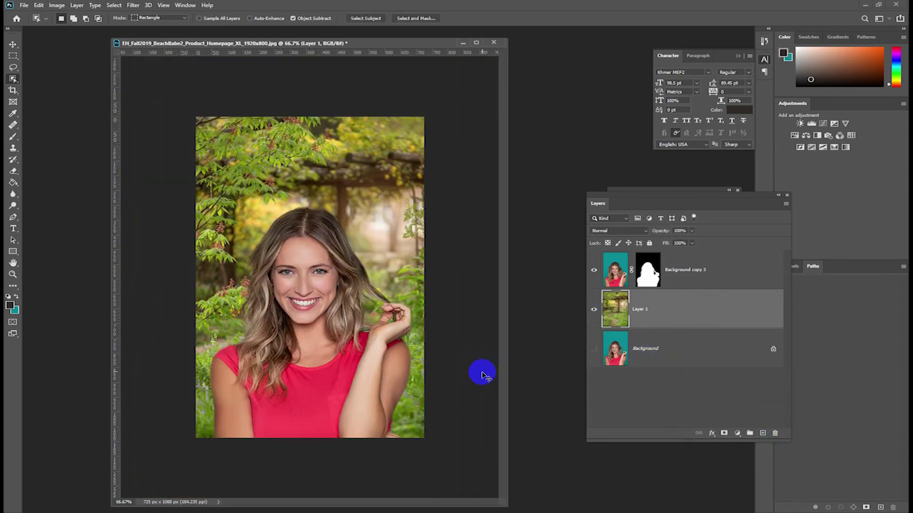
{"action": "left_click", "coordinate": [640, 279]}
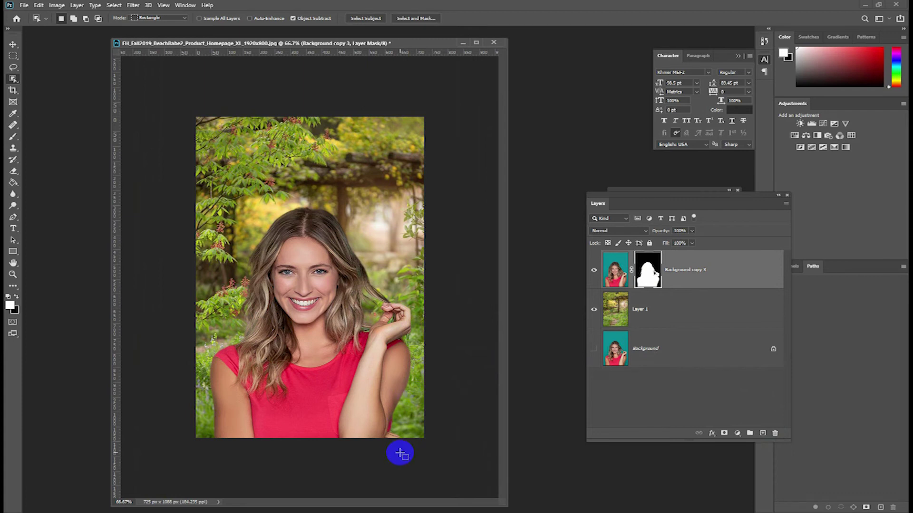
{"action": "left_click_drag", "start_coordinate": [658, 305], "coordinate": [630, 317]}
{"action": "left_click", "coordinate": [647, 312]}
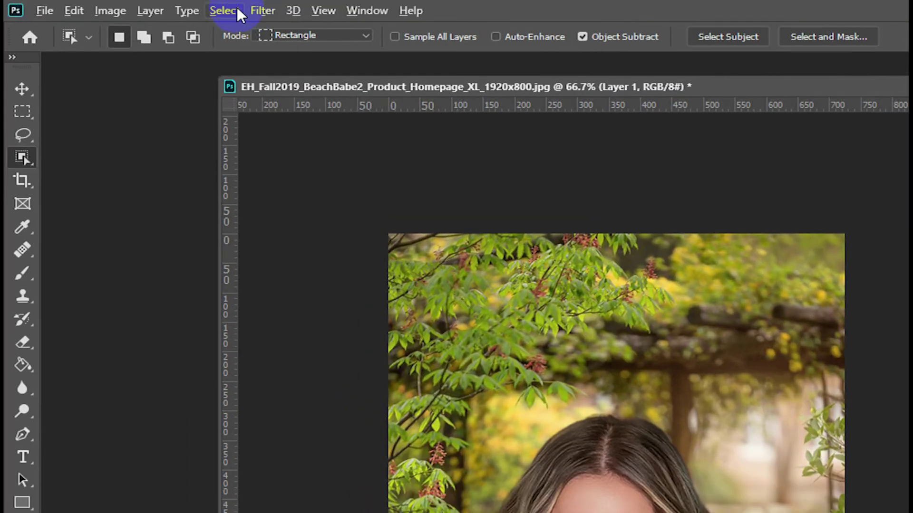
Start a Field Blur on the garden at 15 px with about 30% light bokeh
{"action": "left_click", "coordinate": [133, 6]}
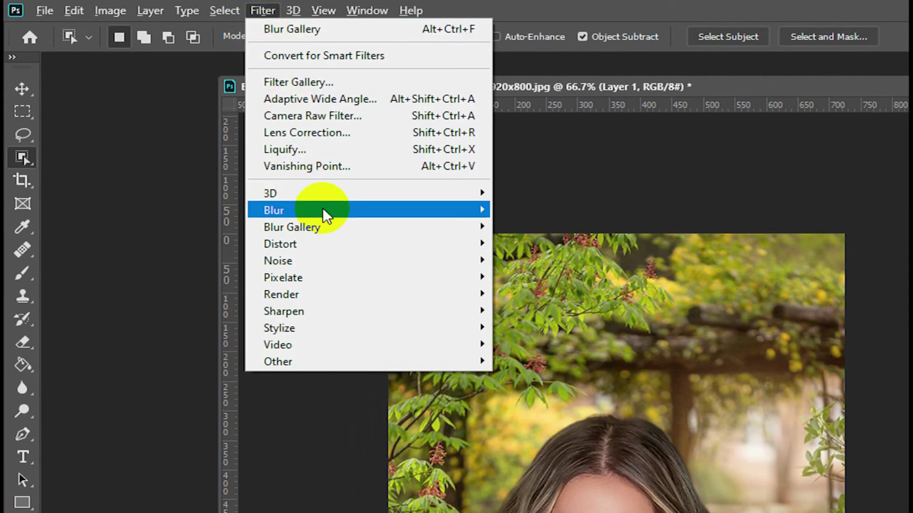
{"action": "mouse_move", "coordinate": [292, 227]}
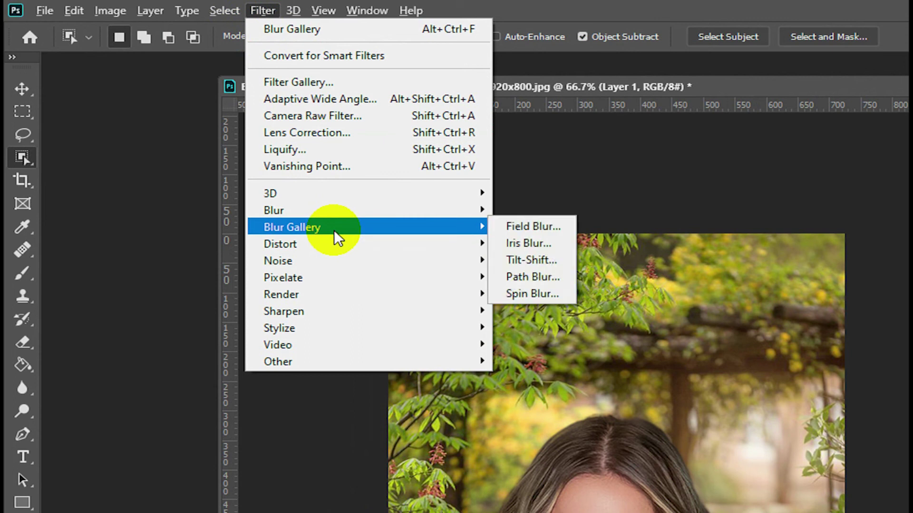
{"action": "left_click", "coordinate": [557, 232]}
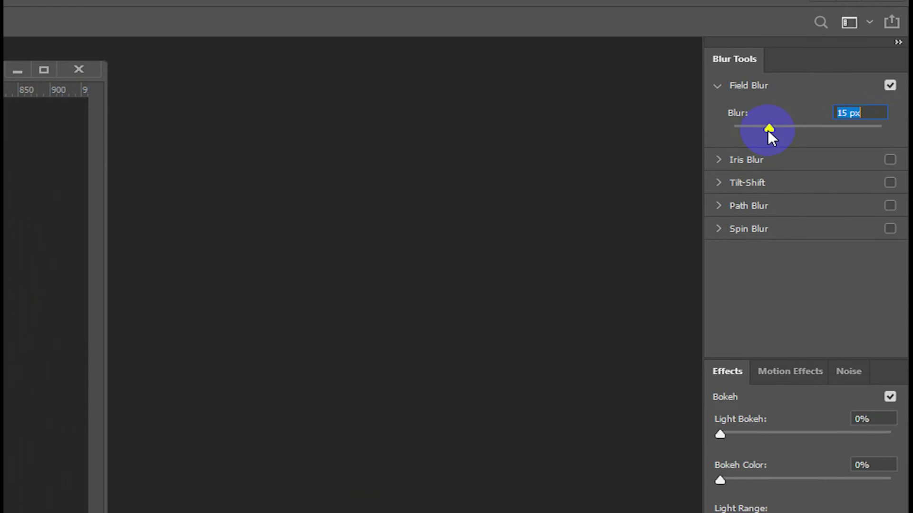
{"action": "left_click_drag", "start_coordinate": [768, 130], "coordinate": [788, 129]}
{"action": "left_click_drag", "start_coordinate": [783, 132], "coordinate": [769, 133]}
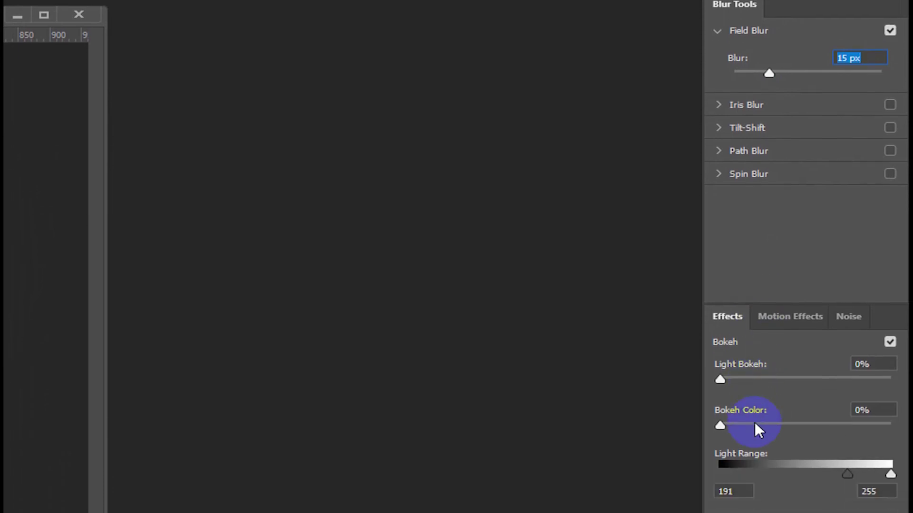
{"action": "left_click_drag", "start_coordinate": [716, 343], "coordinate": [772, 353]}
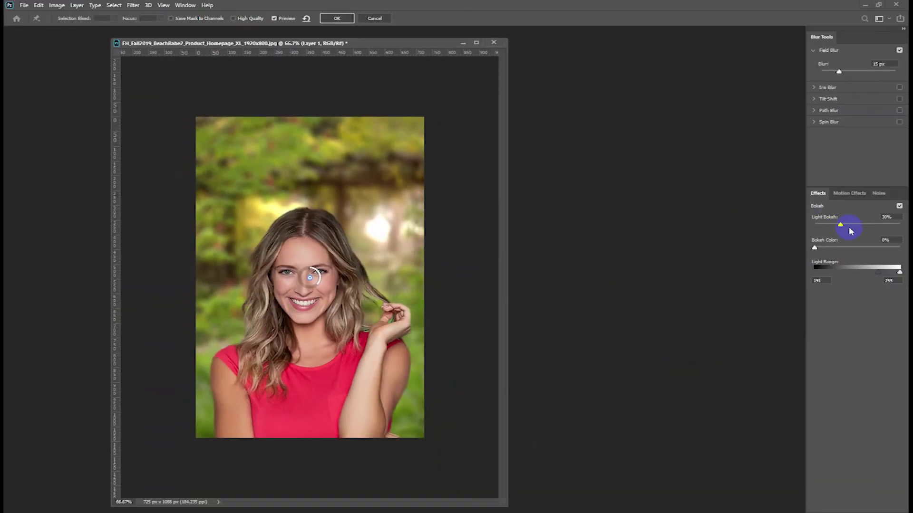
Set Light Bokeh to 29% and Bokeh Color to 0%
{"action": "left_click", "coordinate": [840, 227]}
{"action": "left_click_drag", "start_coordinate": [840, 228], "coordinate": [887, 225]}
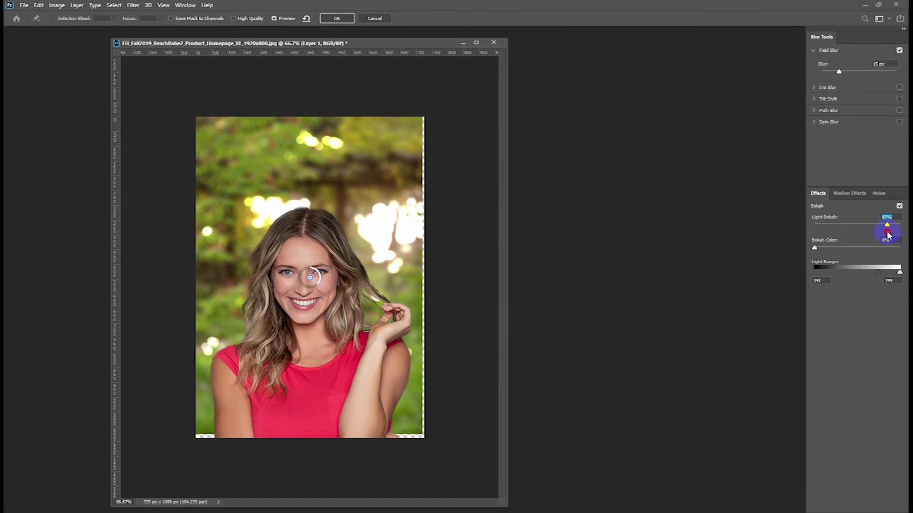
{"action": "mouse_move", "coordinate": [887, 234]}
{"action": "left_mouse_down"}
{"action": "mouse_move", "coordinate": [832, 234]}
{"action": "mouse_move", "coordinate": [868, 226]}
{"action": "mouse_move", "coordinate": [841, 226]}
{"action": "left_mouse_up"}
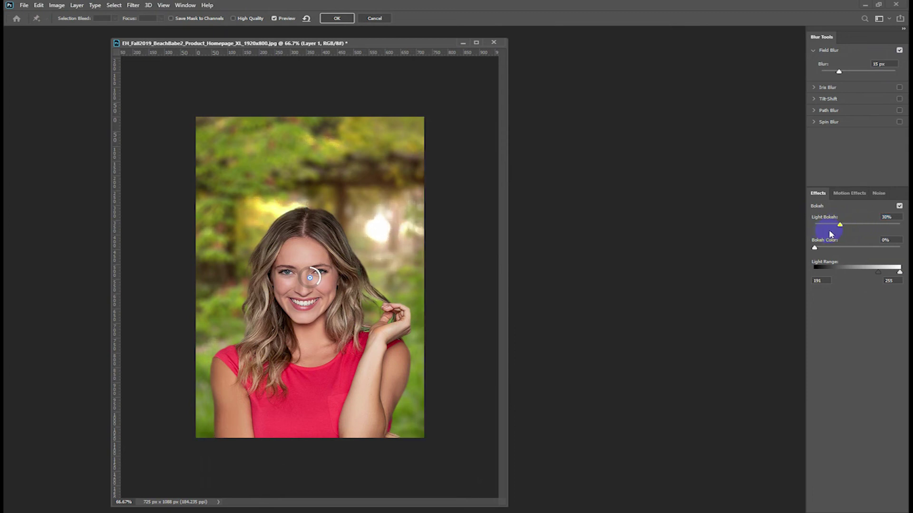
{"action": "left_click_drag", "start_coordinate": [840, 225], "coordinate": [838, 226]}
{"action": "left_click", "coordinate": [814, 248]}
{"action": "left_click_drag", "start_coordinate": [815, 248], "coordinate": [858, 247]}
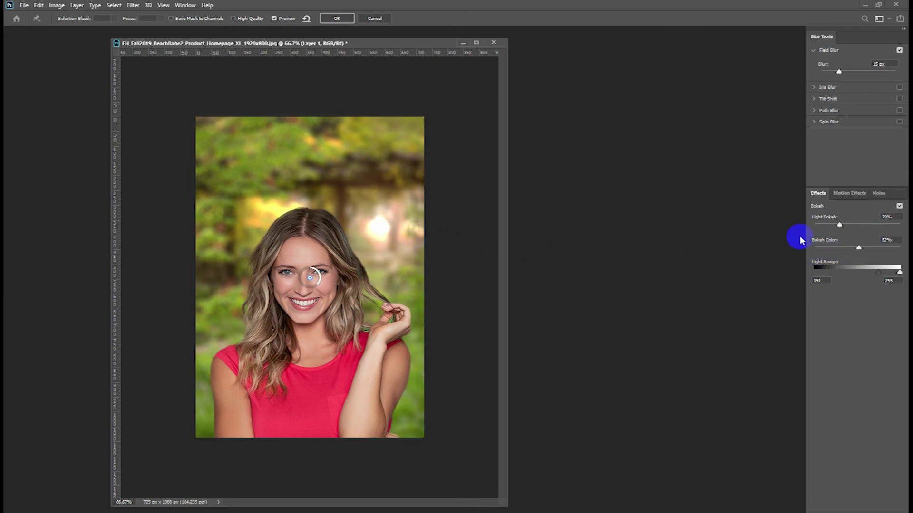
{"action": "left_click_drag", "start_coordinate": [859, 249], "coordinate": [814, 248]}
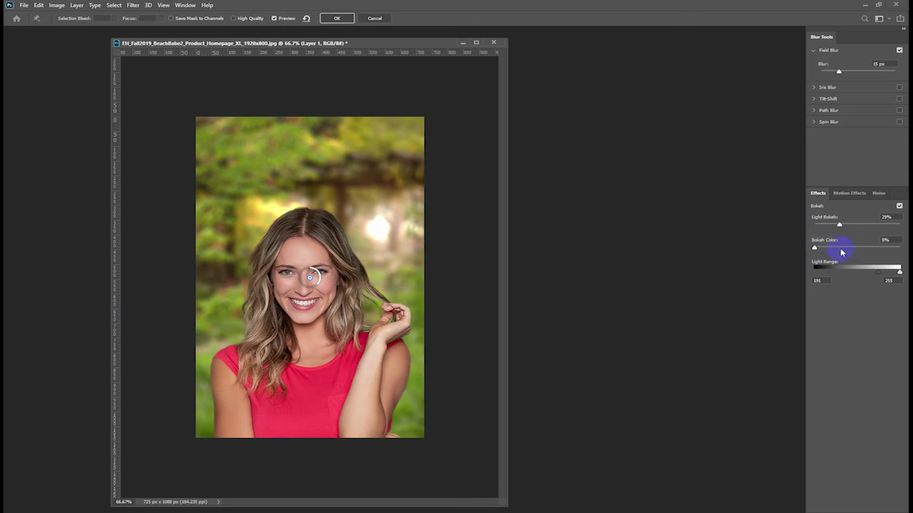
Set the bokeh Light Range to 206–255 and raise the Field Blur to 24 px
{"action": "left_click", "coordinate": [894, 280]}
{"action": "left_click_drag", "start_coordinate": [901, 277], "coordinate": [900, 278]}
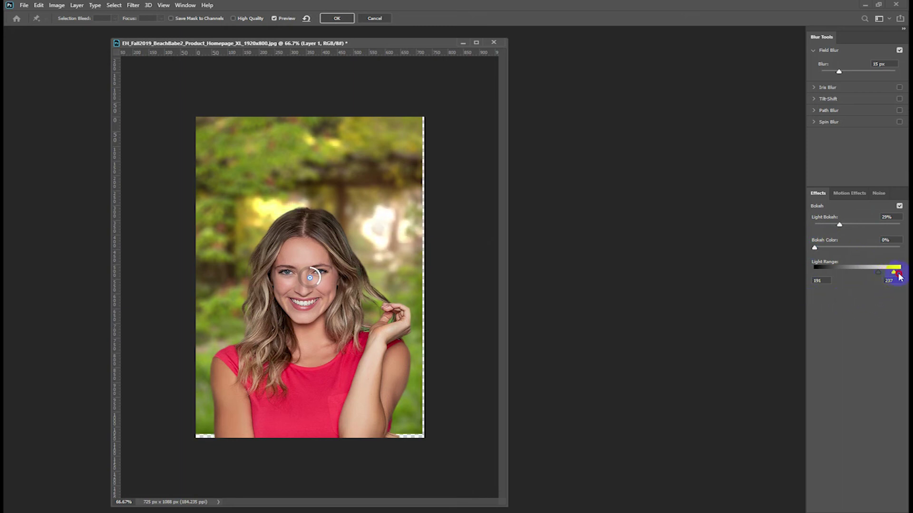
{"action": "mouse_move", "coordinate": [902, 275]}
{"action": "left_mouse_down"}
{"action": "mouse_move", "coordinate": [856, 275]}
{"action": "mouse_move", "coordinate": [885, 275]}
{"action": "left_mouse_up"}
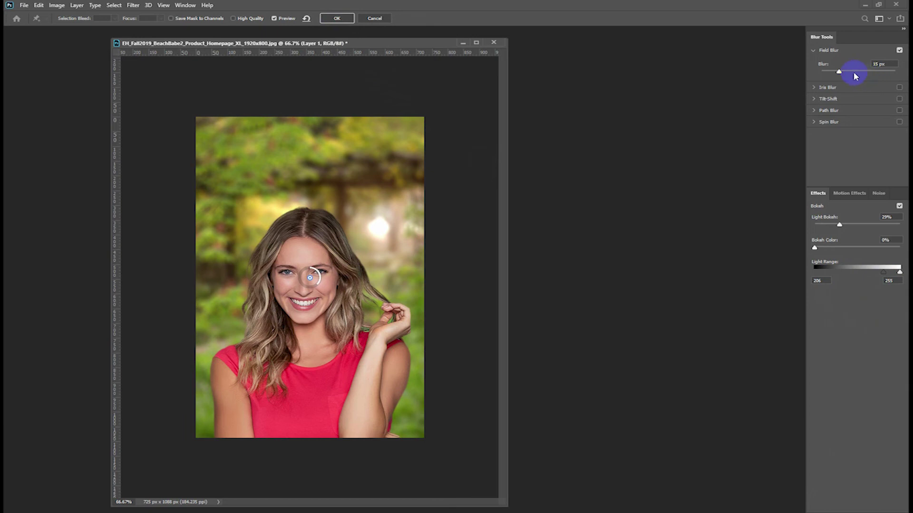
{"action": "left_click_drag", "start_coordinate": [839, 72], "coordinate": [844, 71]}
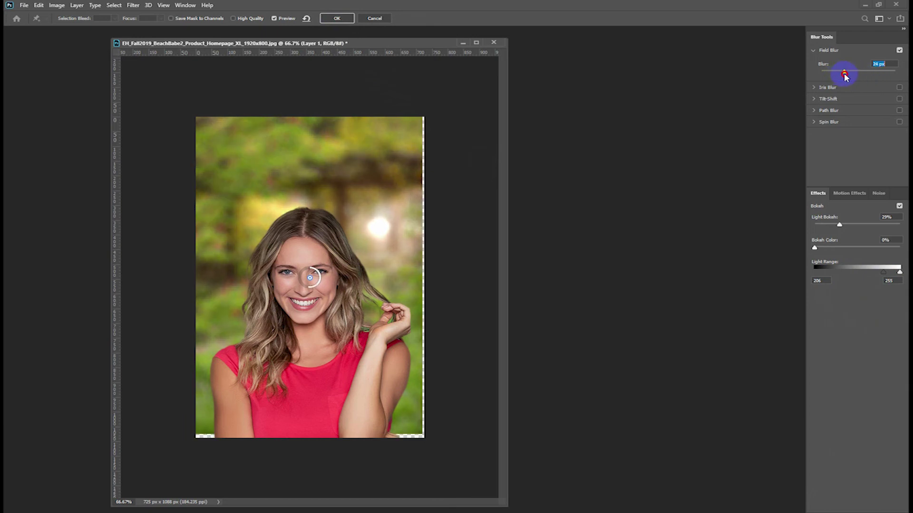
Apply the field blur, then add a Hue/Saturation adjustment layer above Background copy 3
{"action": "left_click", "coordinate": [336, 20]}
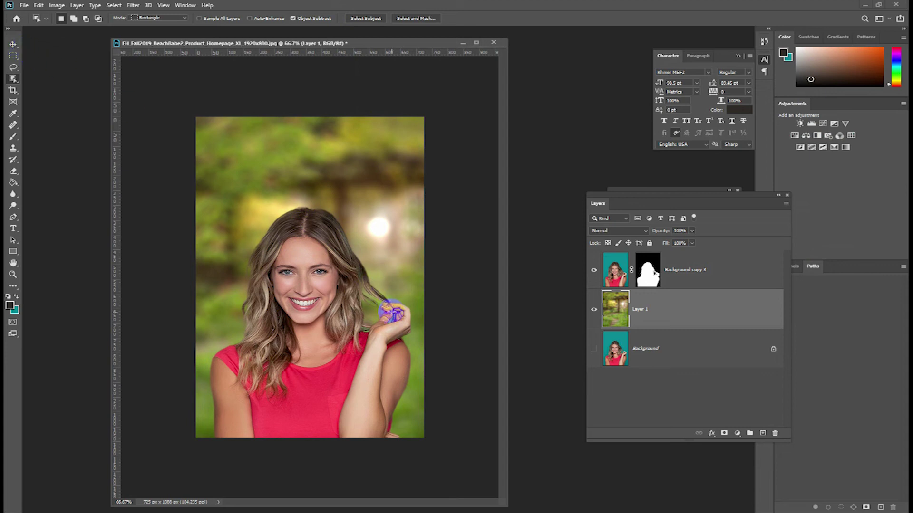
{"action": "left_click", "coordinate": [735, 273]}
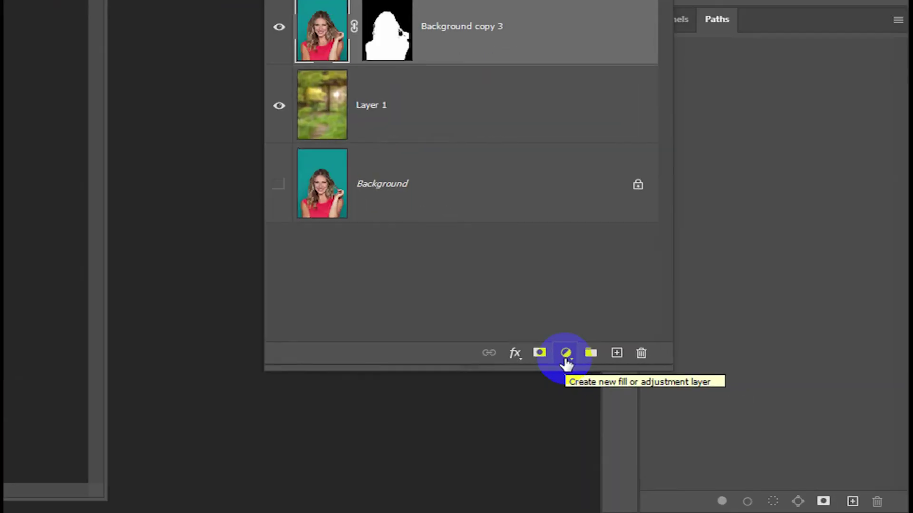
{"action": "left_click", "coordinate": [737, 434]}
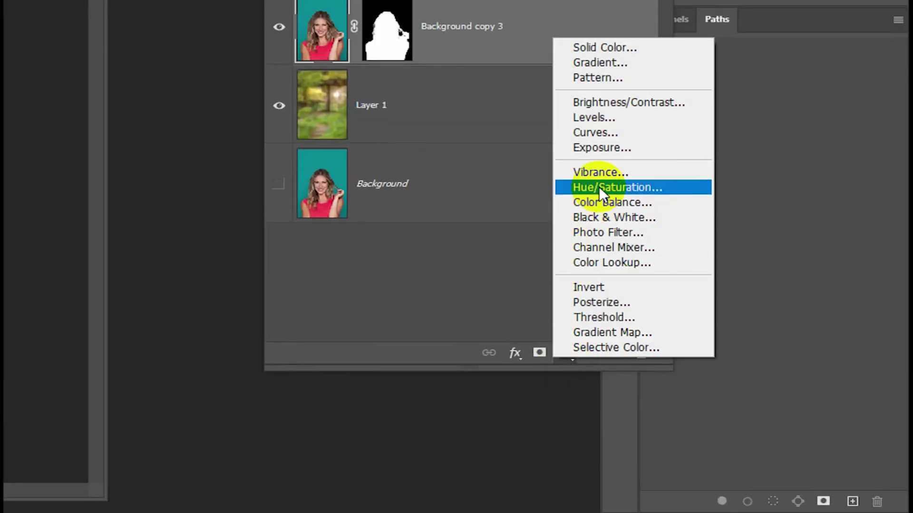
{"action": "left_click", "coordinate": [656, 190]}
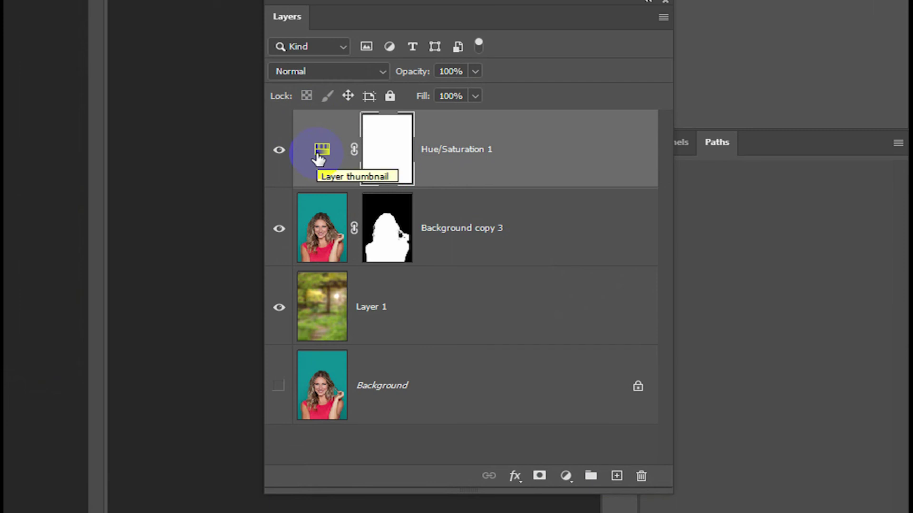
{"action": "left_click", "coordinate": [318, 157]}
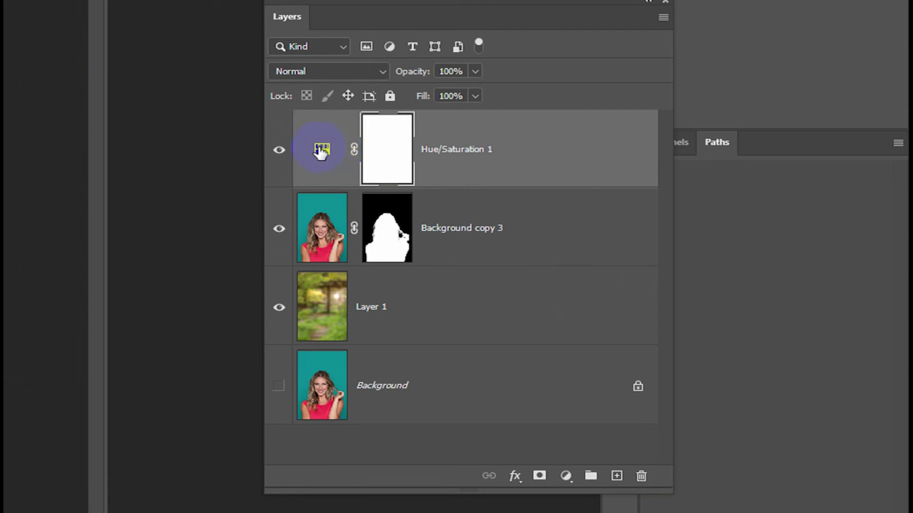
{"action": "left_click", "coordinate": [385, 199]}
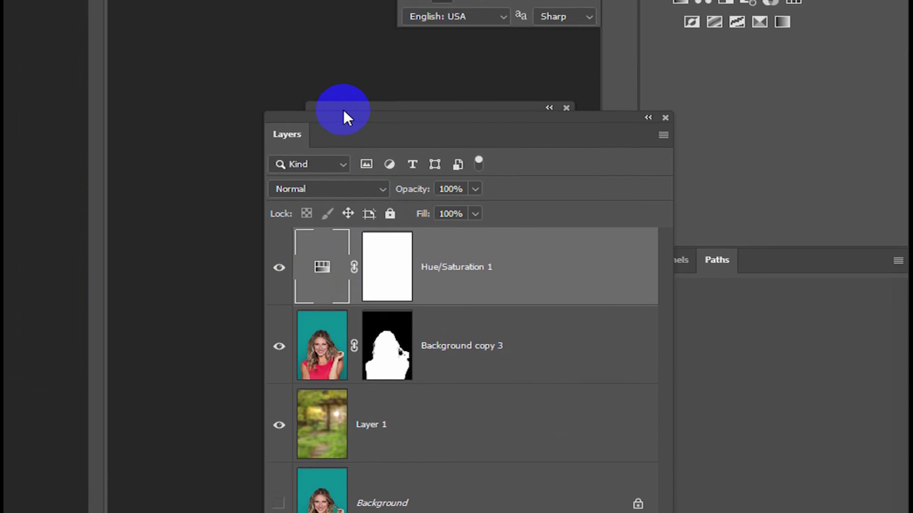
Move the Hue/Saturation settings beside the image and reset master Saturation to 0
{"action": "left_click", "coordinate": [344, 127]}
{"action": "mouse_move", "coordinate": [366, 127]}
{"action": "left_mouse_down"}
{"action": "mouse_move", "coordinate": [181, 127]}
{"action": "mouse_move", "coordinate": [162, 111]}
{"action": "left_mouse_up"}
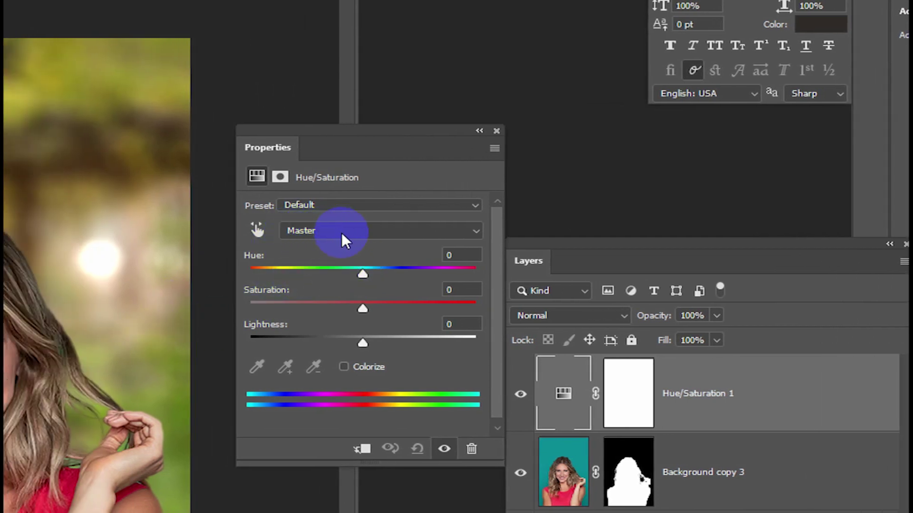
{"action": "mouse_move", "coordinate": [363, 308]}
{"action": "left_mouse_down"}
{"action": "mouse_move", "coordinate": [340, 304]}
{"action": "mouse_move", "coordinate": [355, 304]}
{"action": "left_mouse_up"}
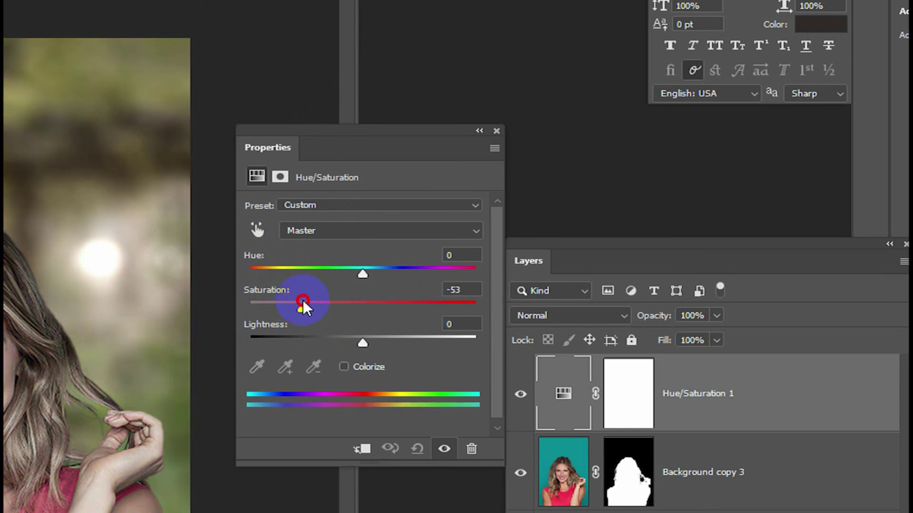
{"action": "double_click", "coordinate": [462, 289]}
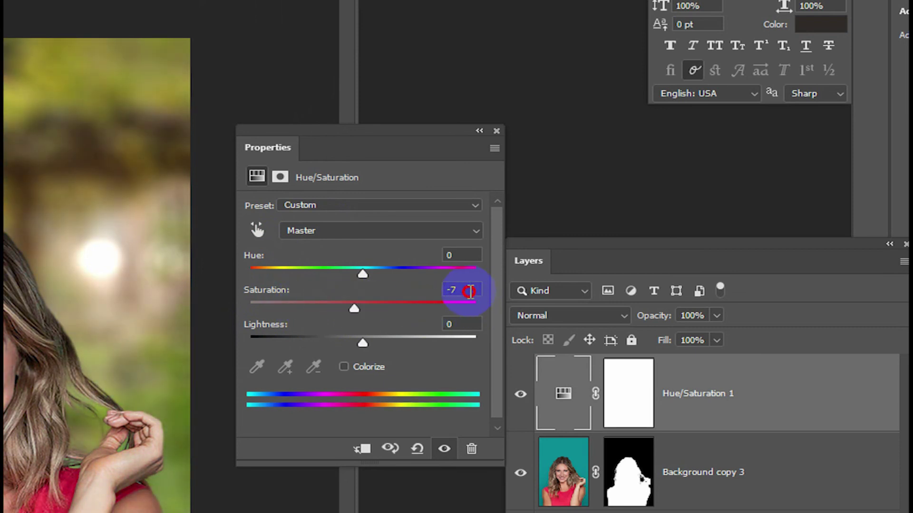
{"action": "type", "text": "0"}
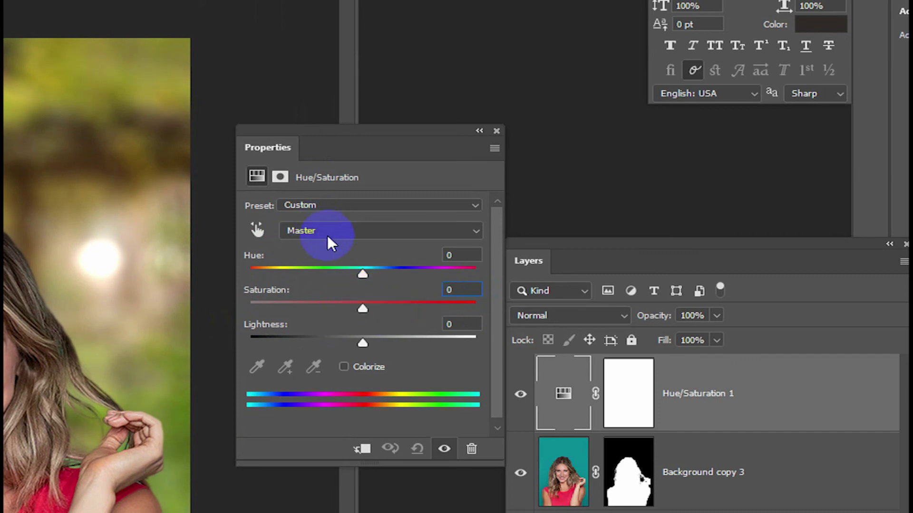
Desaturate the Yellows range to -22 after a brief Reds saturation tweak
{"action": "left_click", "coordinate": [327, 234]}
{"action": "left_click", "coordinate": [297, 259]}
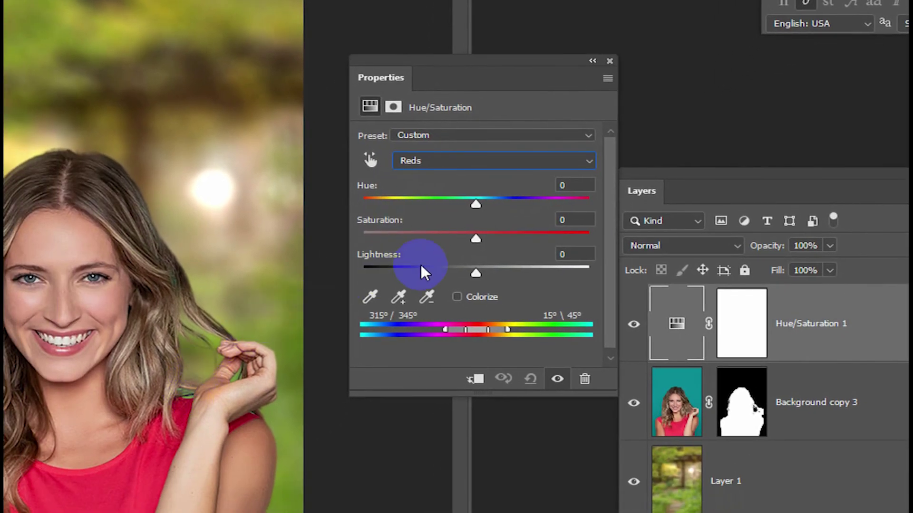
{"action": "mouse_move", "coordinate": [476, 240]}
{"action": "left_mouse_down"}
{"action": "mouse_move", "coordinate": [450, 238]}
{"action": "mouse_move", "coordinate": [485, 240]}
{"action": "left_mouse_up"}
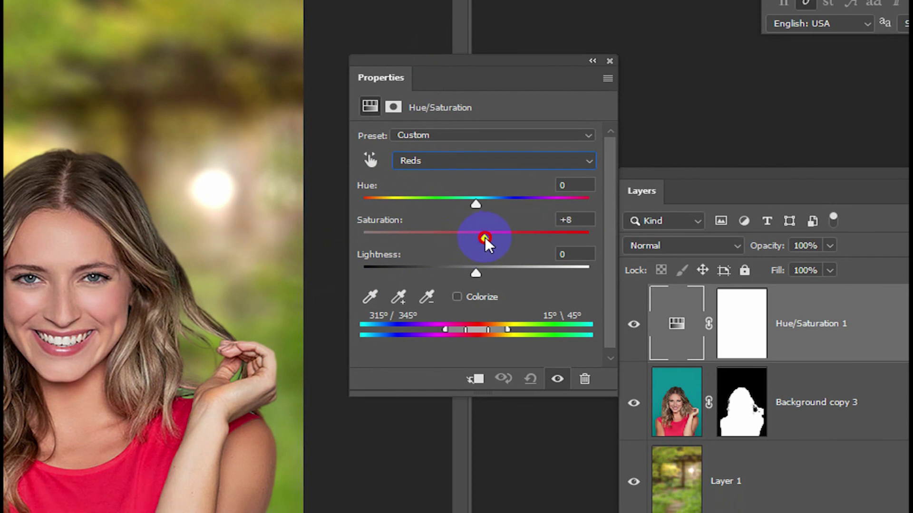
{"action": "left_click", "coordinate": [404, 159]}
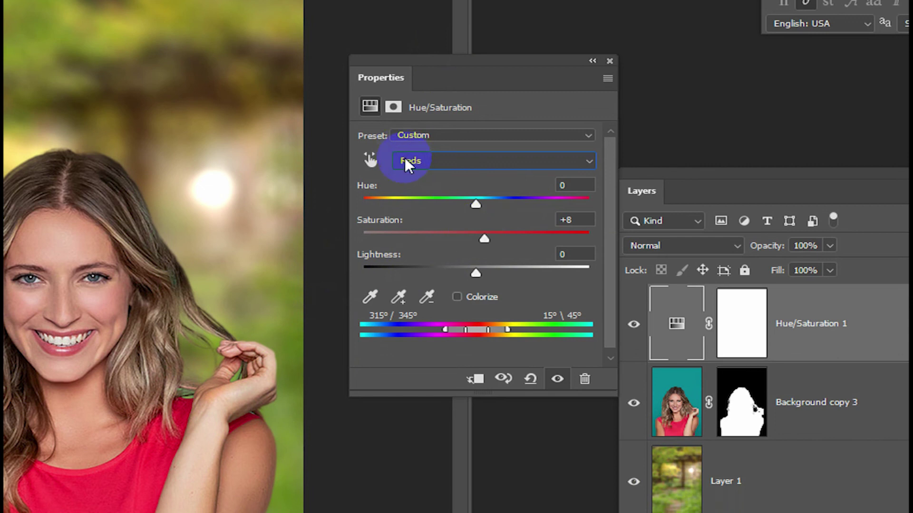
{"action": "left_click", "coordinate": [409, 202]}
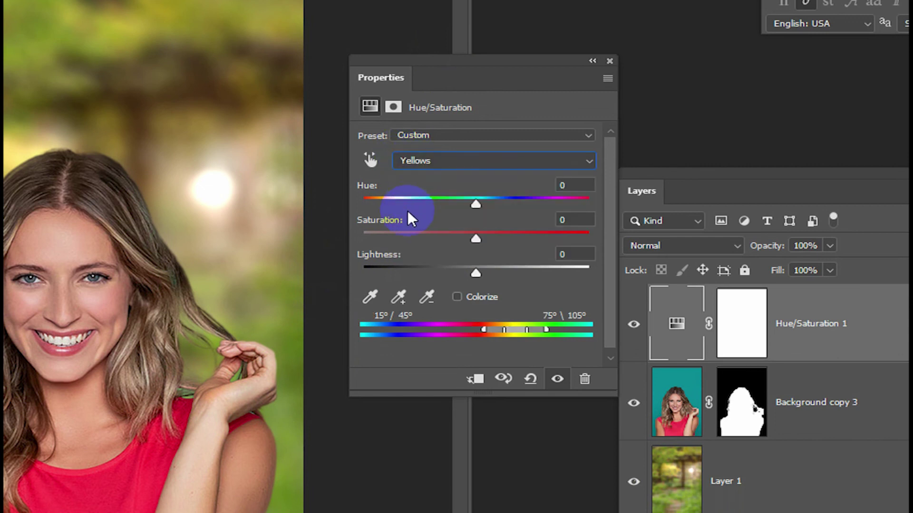
{"action": "left_click_drag", "start_coordinate": [476, 241], "coordinate": [443, 241]}
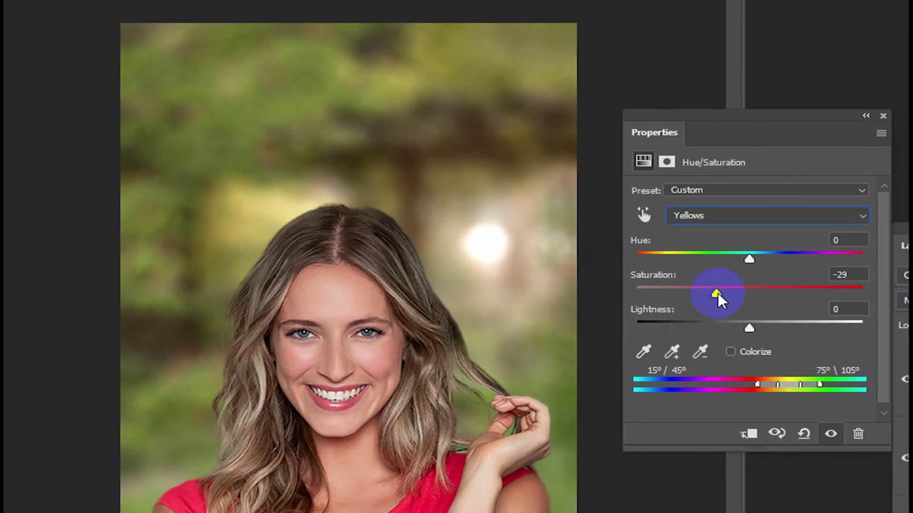
{"action": "left_click_drag", "start_coordinate": [716, 293], "coordinate": [717, 294]}
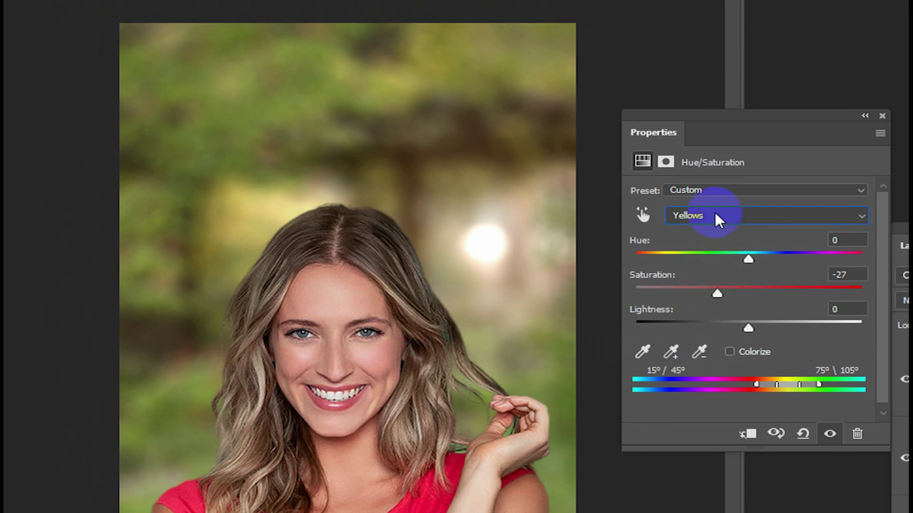
{"action": "left_click_drag", "start_coordinate": [708, 304], "coordinate": [644, 298]}
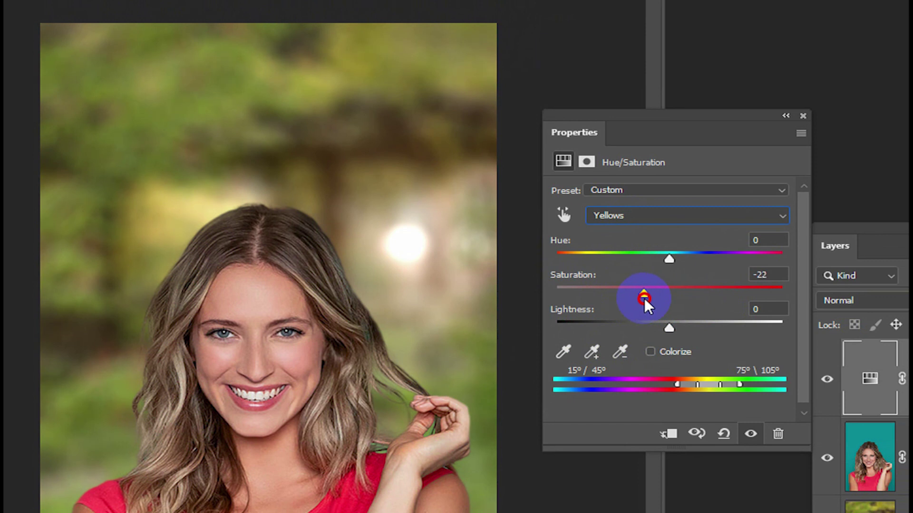
Set the Greens saturation to -30 and close the Hue/Saturation settings
{"action": "left_click", "coordinate": [632, 214]}
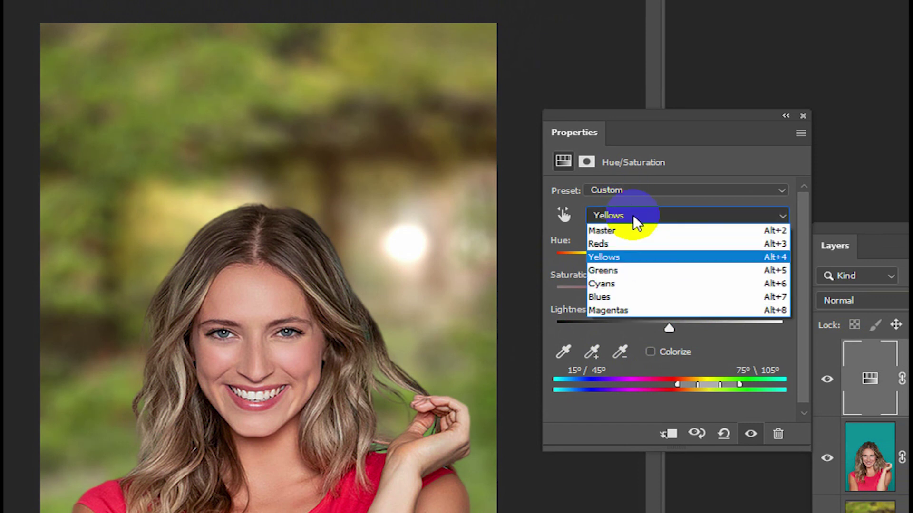
{"action": "left_click", "coordinate": [622, 272]}
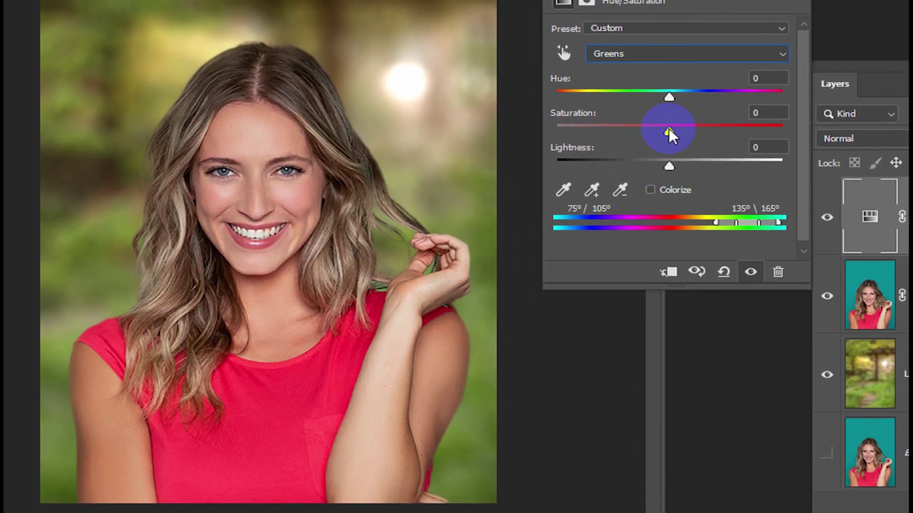
{"action": "mouse_move", "coordinate": [669, 127]}
{"action": "left_mouse_down"}
{"action": "mouse_move", "coordinate": [707, 128]}
{"action": "mouse_move", "coordinate": [635, 133]}
{"action": "left_mouse_up"}
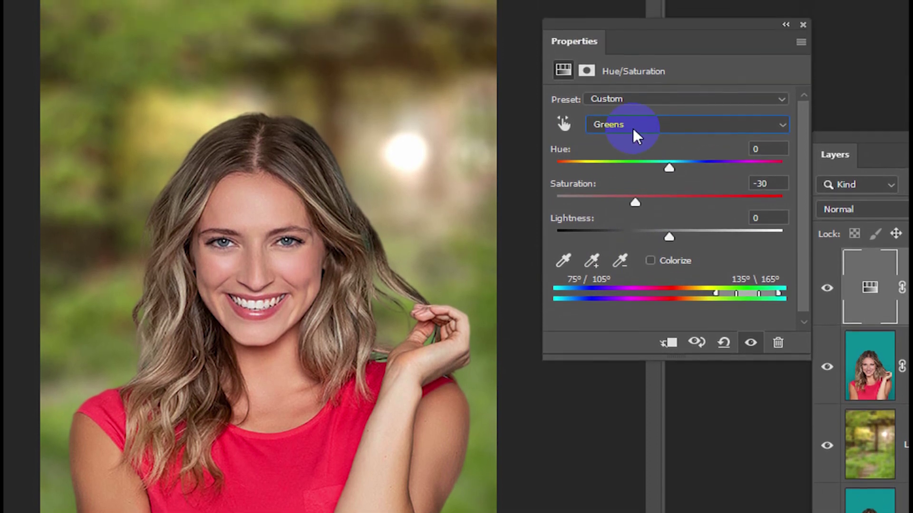
{"action": "left_click", "coordinate": [633, 128]}
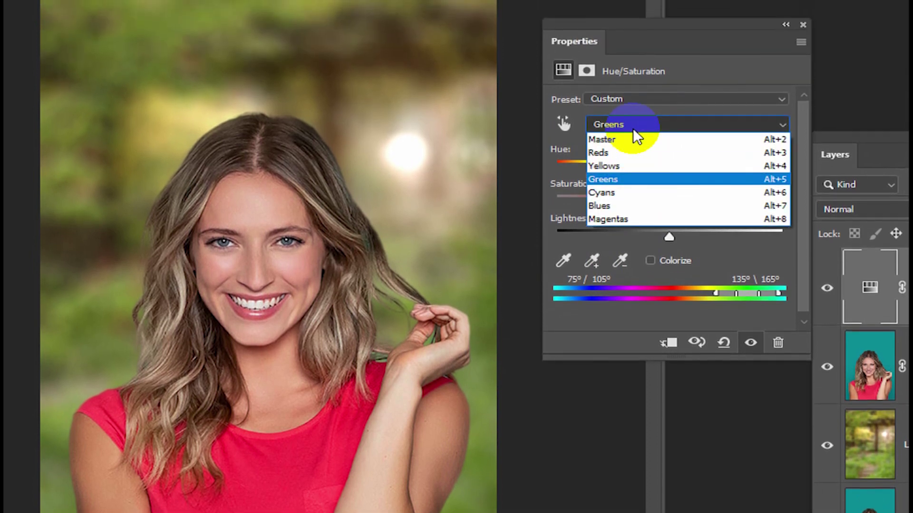
{"action": "left_click", "coordinate": [632, 127]}
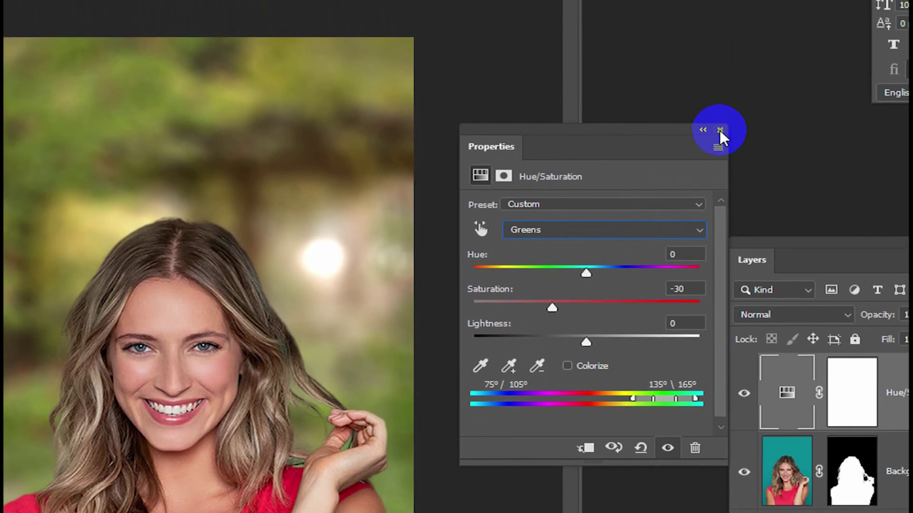
{"action": "left_click", "coordinate": [720, 129]}
Toggle the Hue/Saturation 1 layer's visibility off and on for a before/after comparison
{"action": "left_click", "coordinate": [717, 378]}
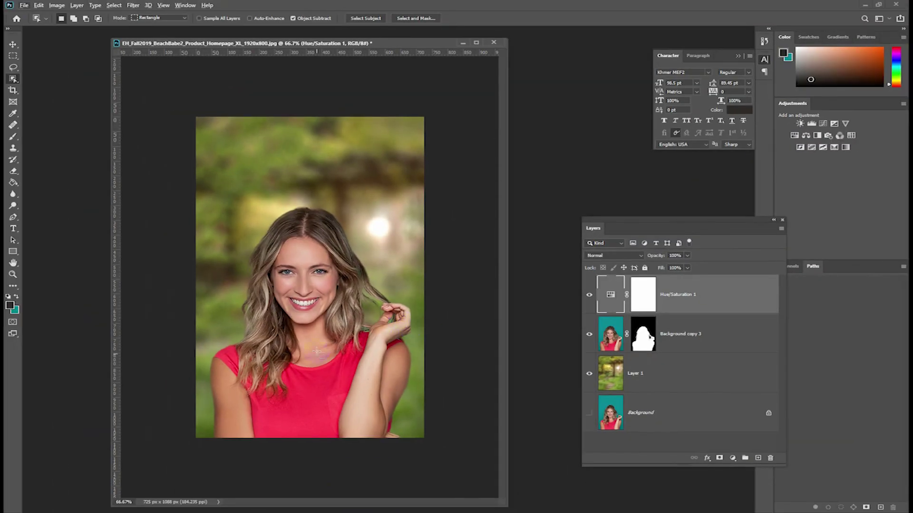
{"action": "left_click", "coordinate": [270, 379]}
{"action": "left_click", "coordinate": [588, 296]}
{"action": "left_click", "coordinate": [588, 296]}
{"action": "left_click", "coordinate": [588, 295]}
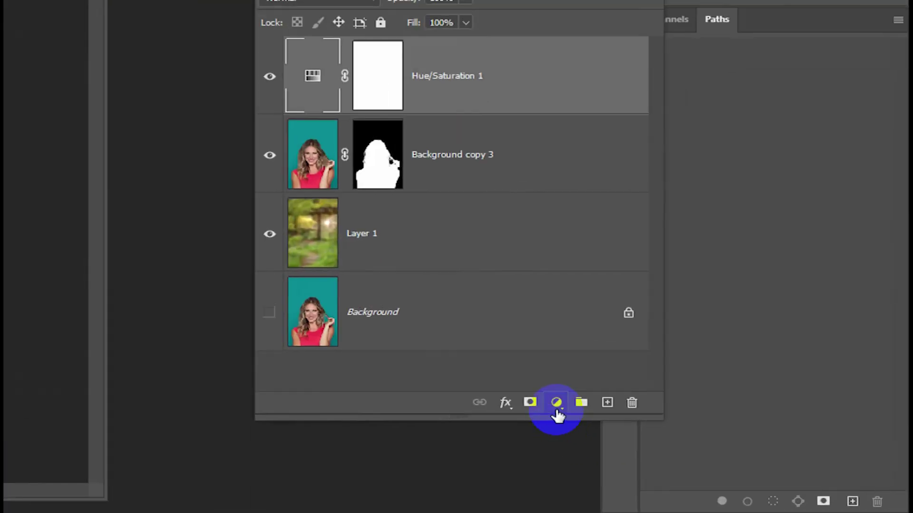
Add a Photo Filter layer set to Cooling Filter (80) at about 23% density
{"action": "left_click", "coordinate": [732, 459]}
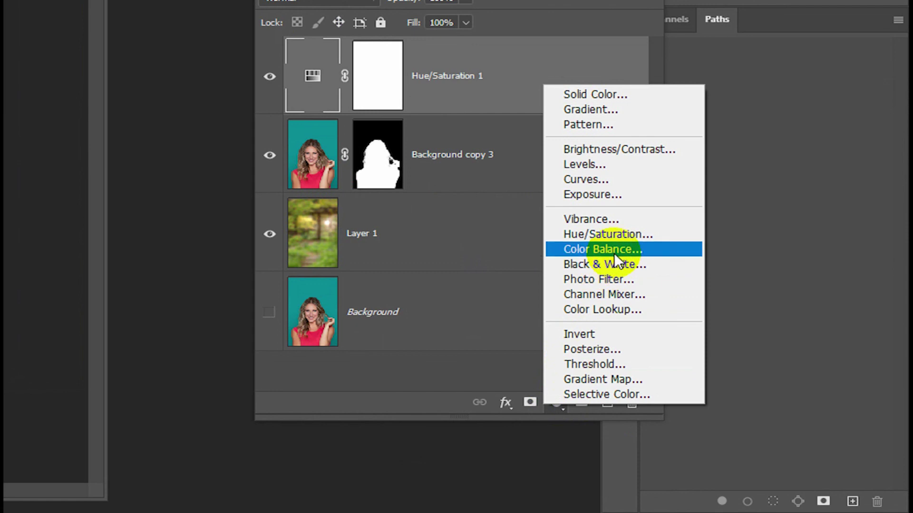
{"action": "left_click", "coordinate": [620, 280]}
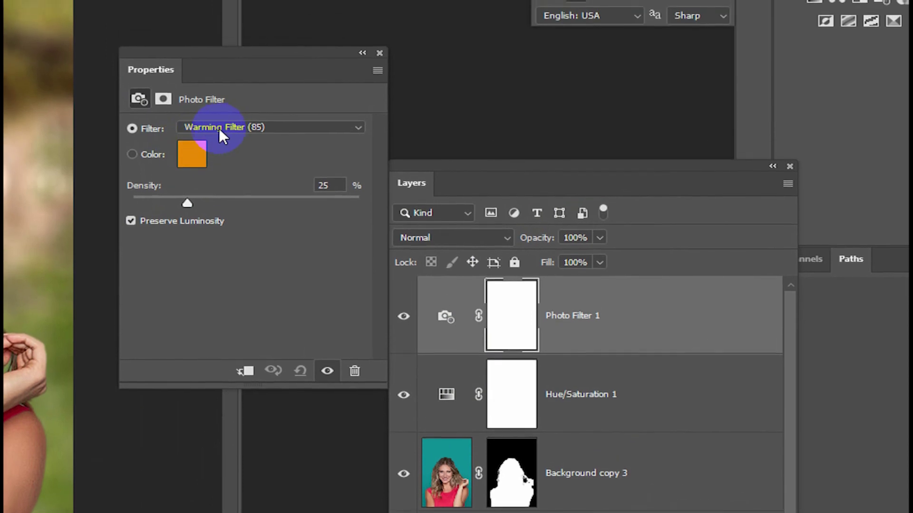
{"action": "left_click", "coordinate": [268, 127]}
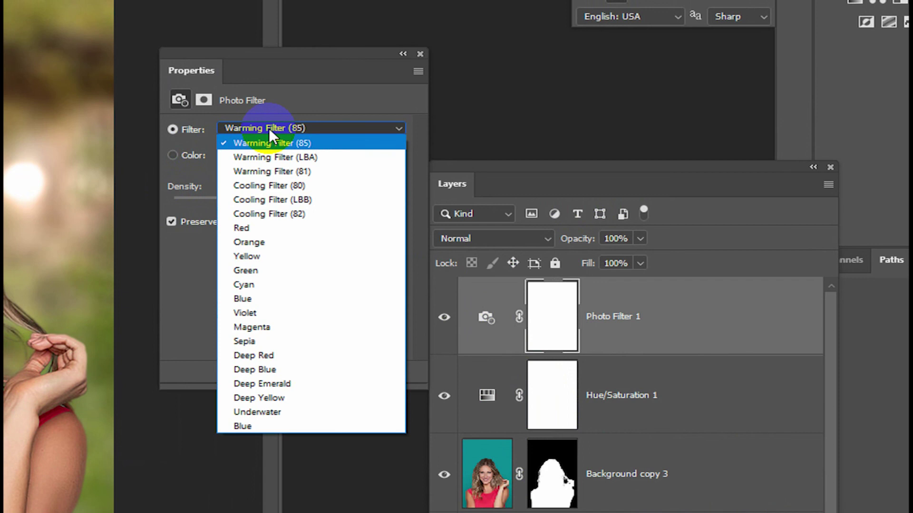
{"action": "left_click", "coordinate": [310, 184]}
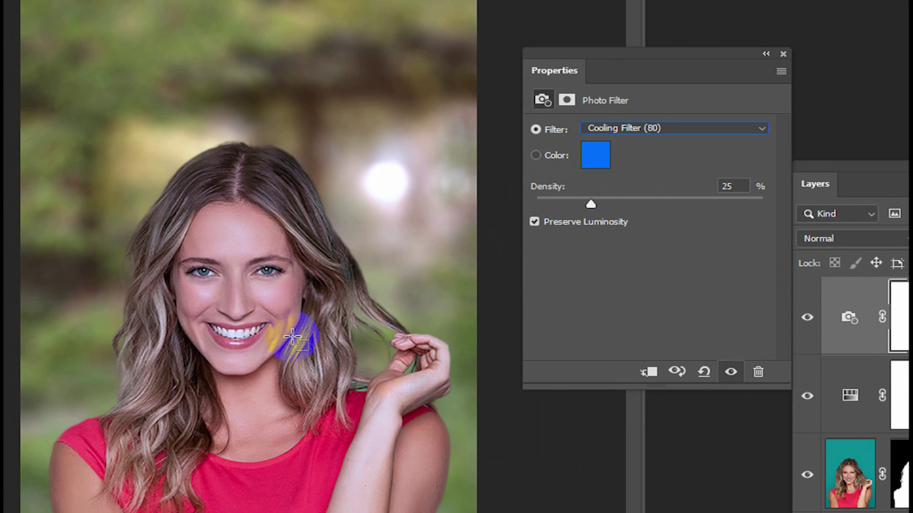
{"action": "left_click", "coordinate": [660, 127]}
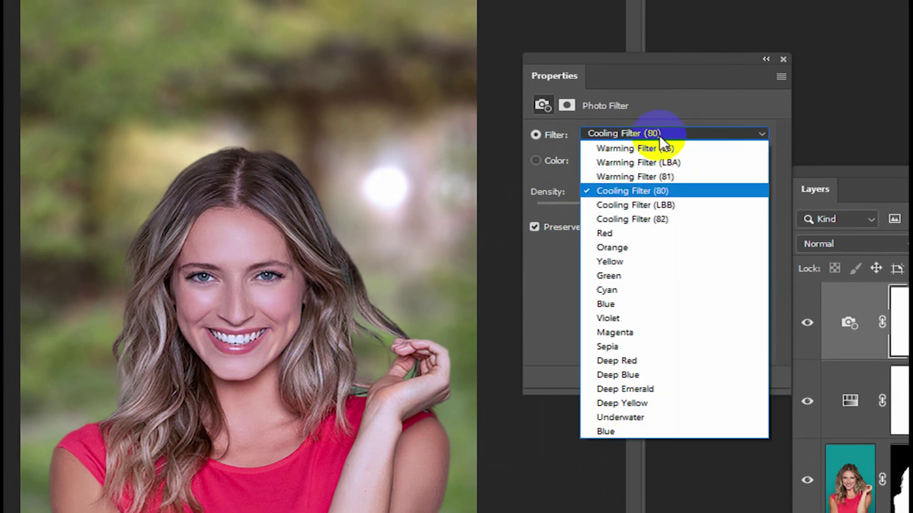
{"action": "left_click", "coordinate": [636, 176]}
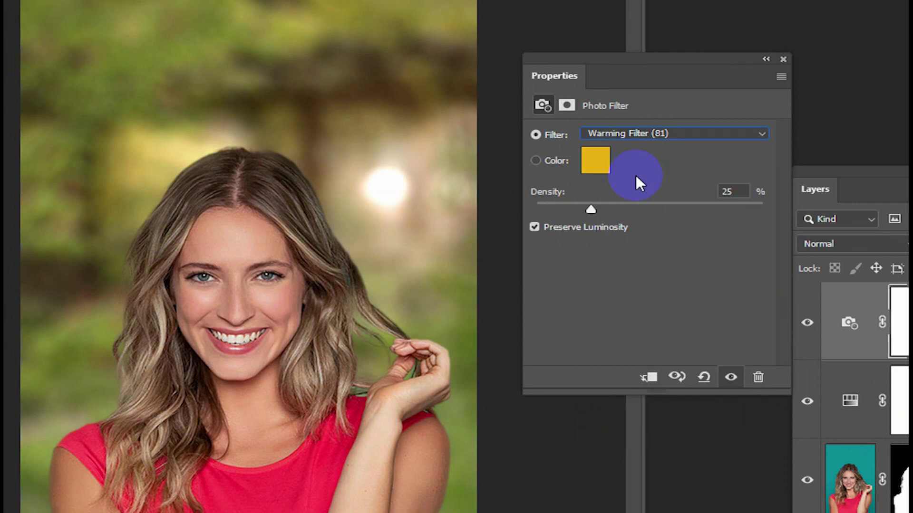
{"action": "left_click", "coordinate": [659, 135]}
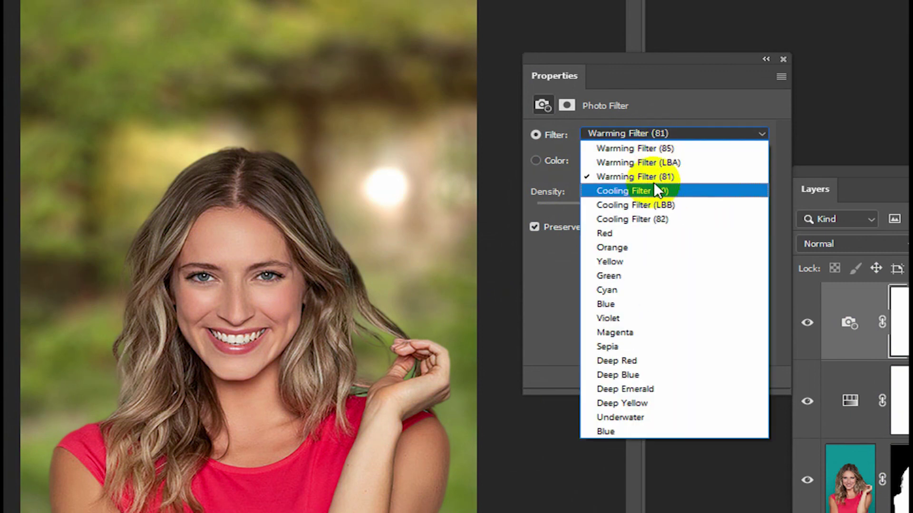
{"action": "left_click", "coordinate": [676, 191]}
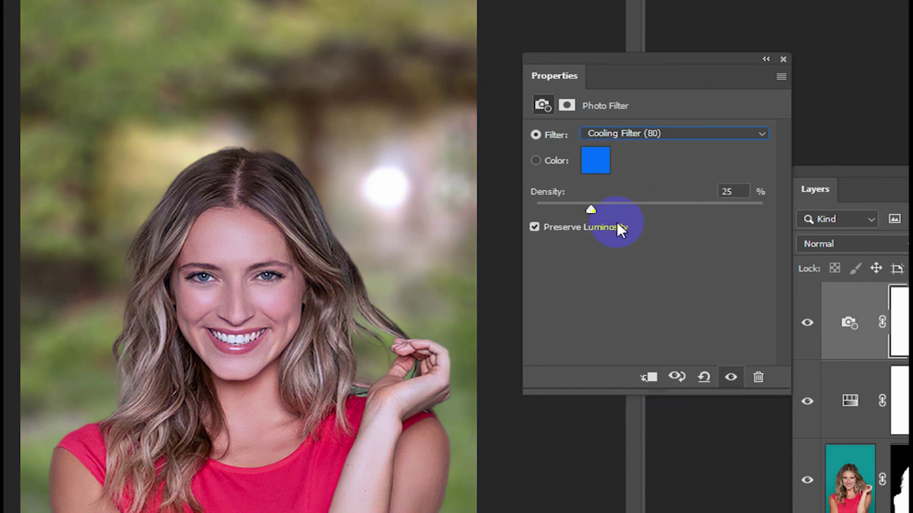
{"action": "mouse_move", "coordinate": [591, 210]}
{"action": "left_mouse_down"}
{"action": "mouse_move", "coordinate": [567, 207]}
{"action": "mouse_move", "coordinate": [596, 206]}
{"action": "mouse_move", "coordinate": [586, 210]}
{"action": "left_mouse_up"}
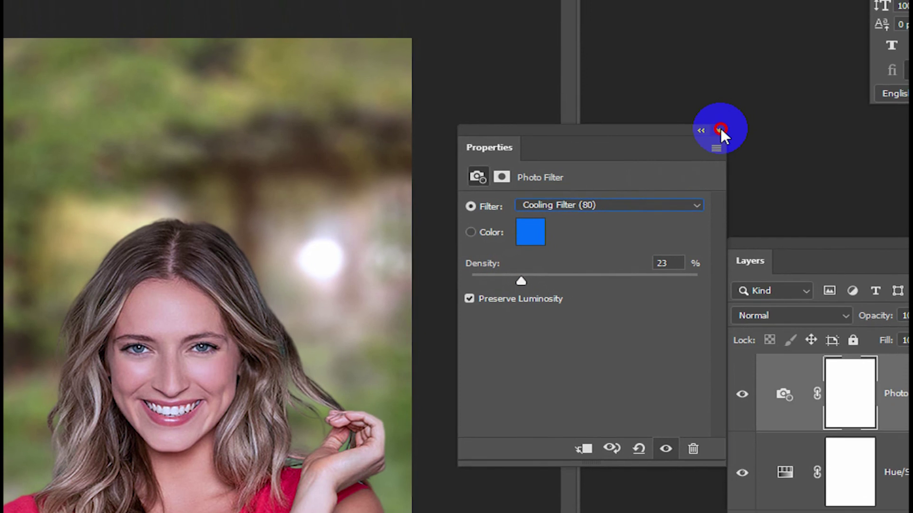
Try Soft Light, revert the Photo Filter layer to Normal, and set opacity to 80%
{"action": "left_click", "coordinate": [771, 81]}
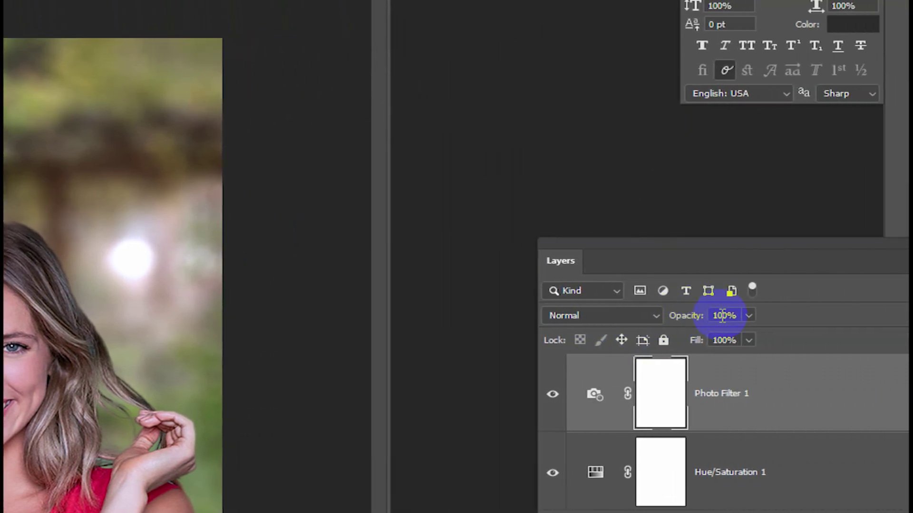
{"action": "left_click", "coordinate": [616, 317]}
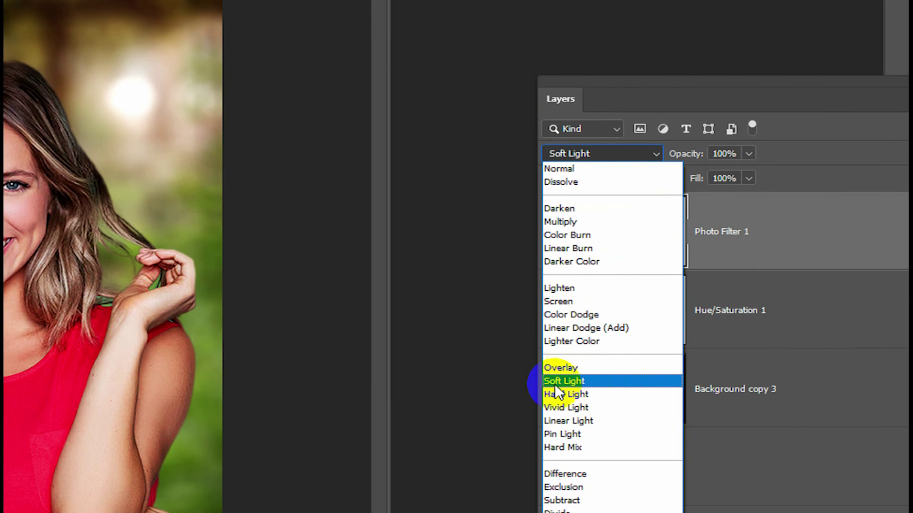
{"action": "left_click", "coordinate": [555, 382]}
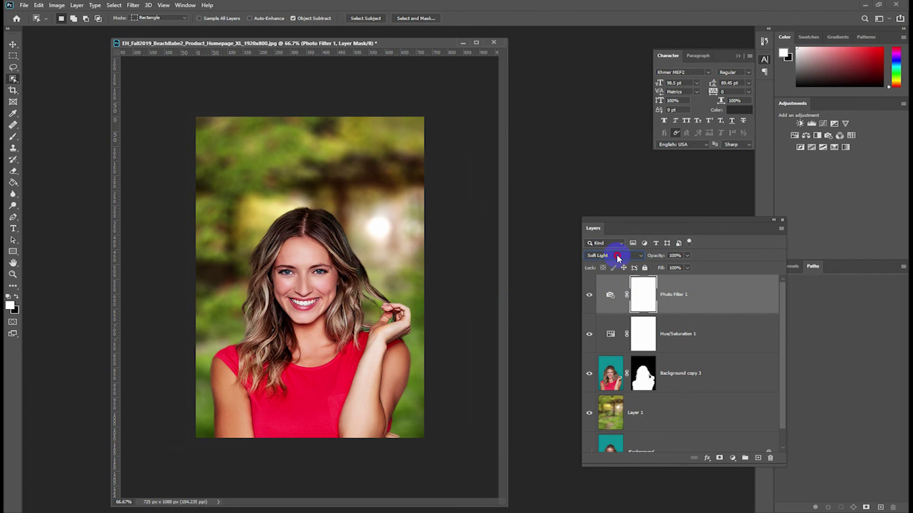
{"action": "left_click", "coordinate": [617, 256]}
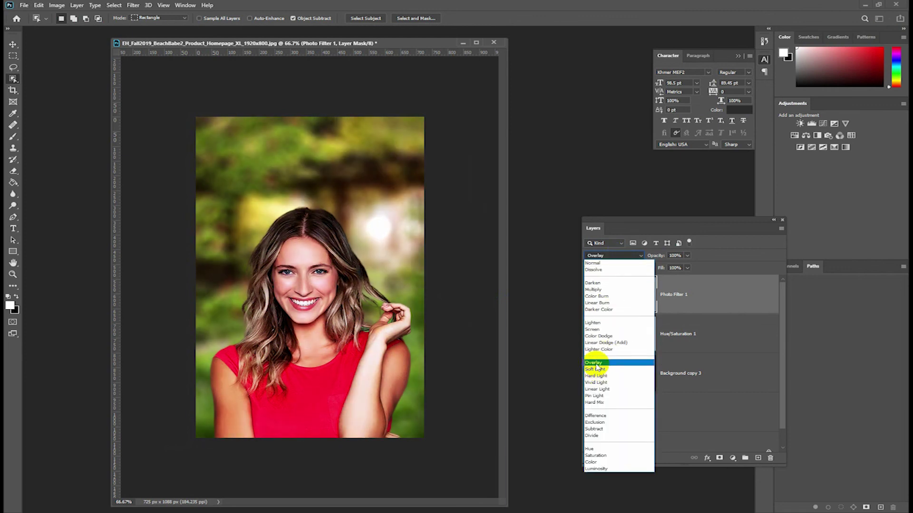
{"action": "left_click", "coordinate": [595, 263]}
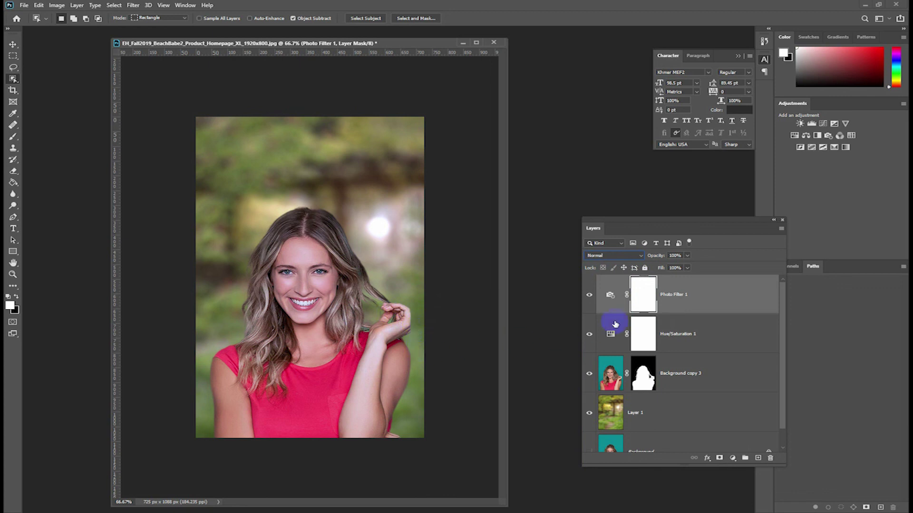
{"action": "left_click", "coordinate": [675, 255]}
{"action": "type", "text": "8"}
{"action": "left_click", "coordinate": [588, 296]}
{"action": "left_click", "coordinate": [588, 298]}
{"action": "left_click", "coordinate": [588, 298]}
{"action": "left_click", "coordinate": [633, 370]}
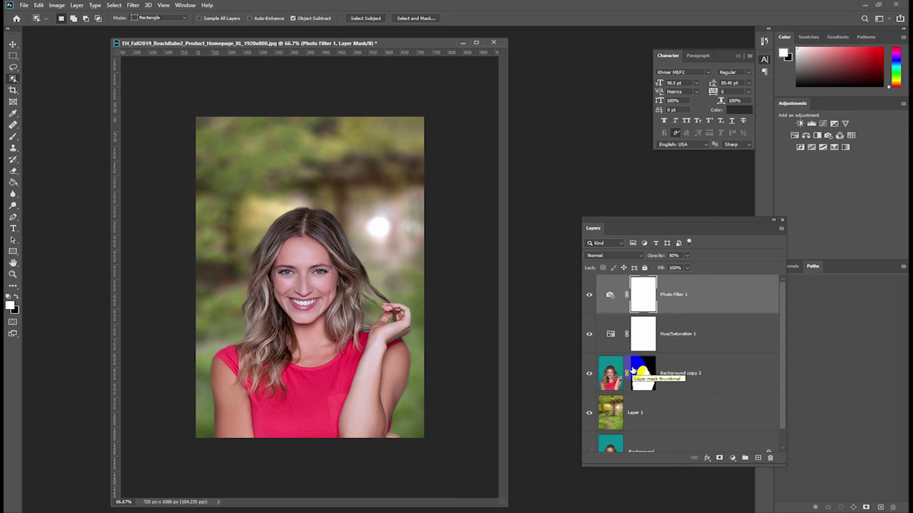
{"action": "left_click", "coordinate": [704, 316]}
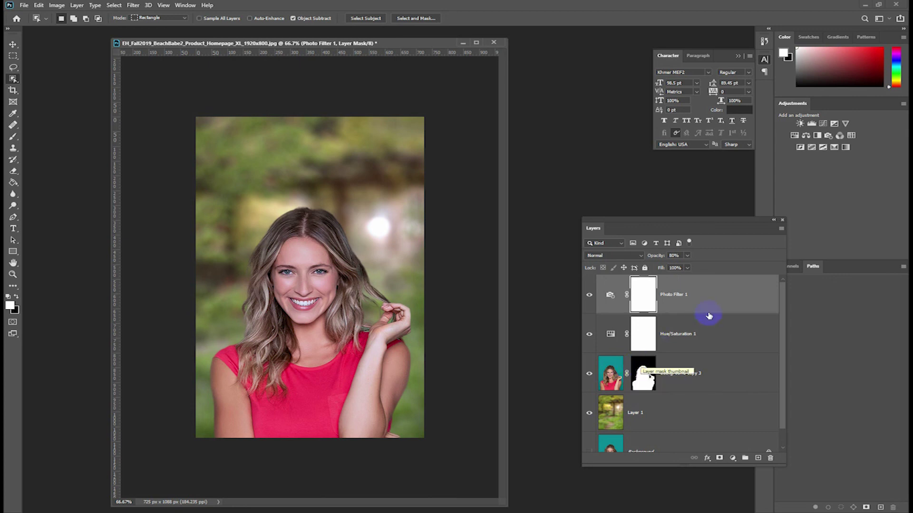